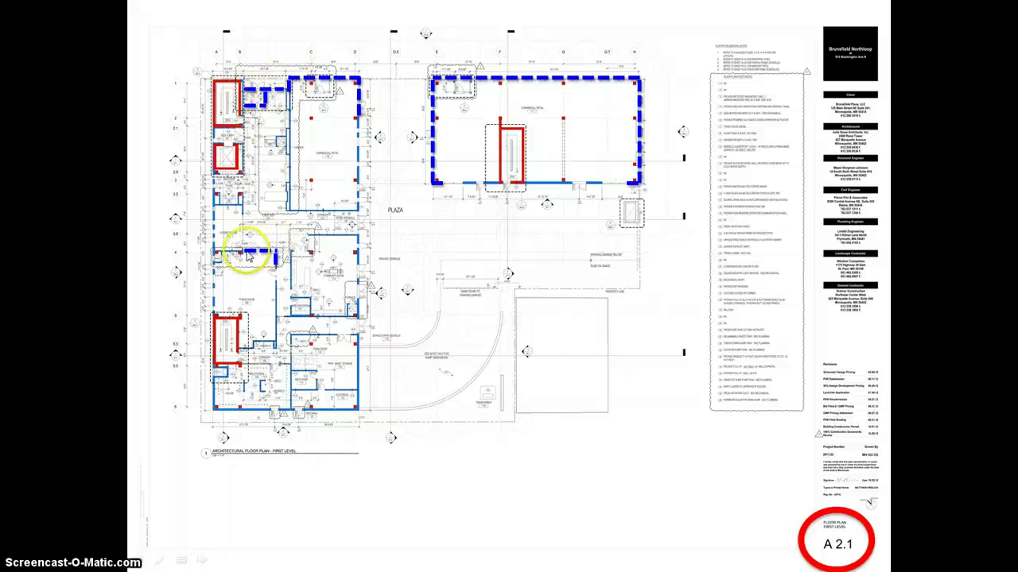
- Advance the slides from sheet A 2.1 past the A 5.0 exterior elevations to sheet A 6.2
click(427, 297)
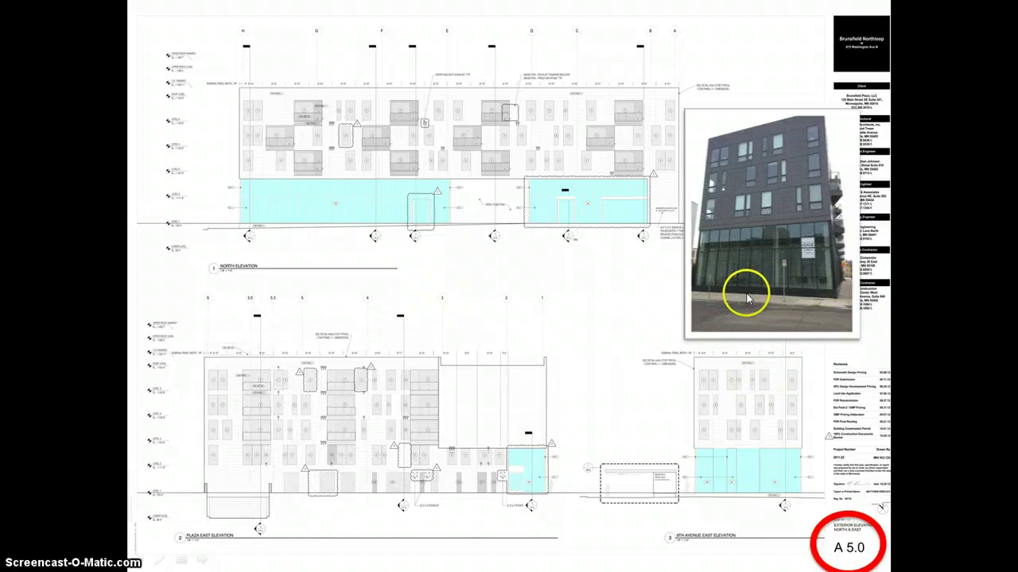
click(723, 423)
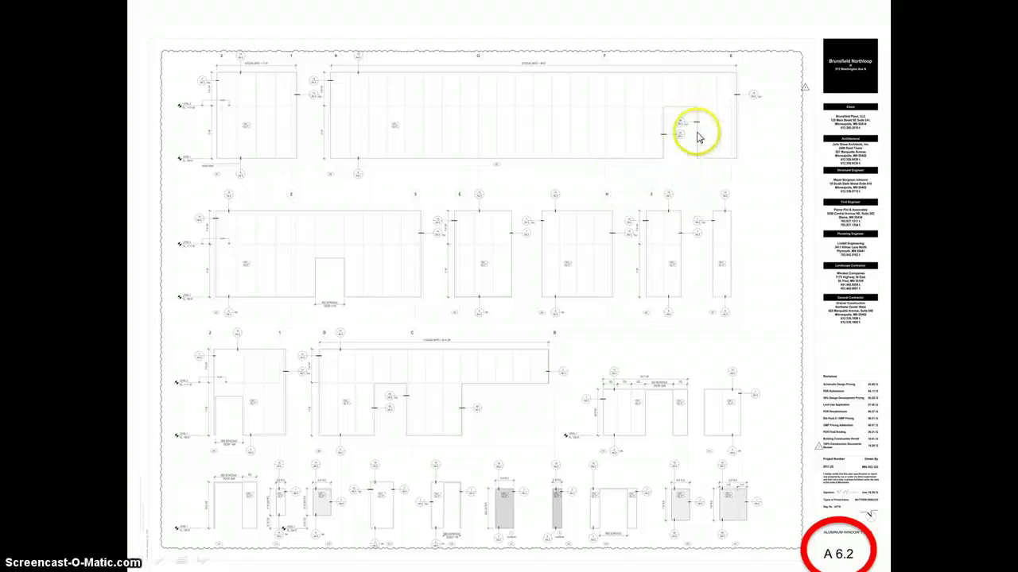
- Show the close-up of the 22 Equal Bays = 89'-0" note, then advance to the CW-1 jamb detail sheet
click(773, 505)
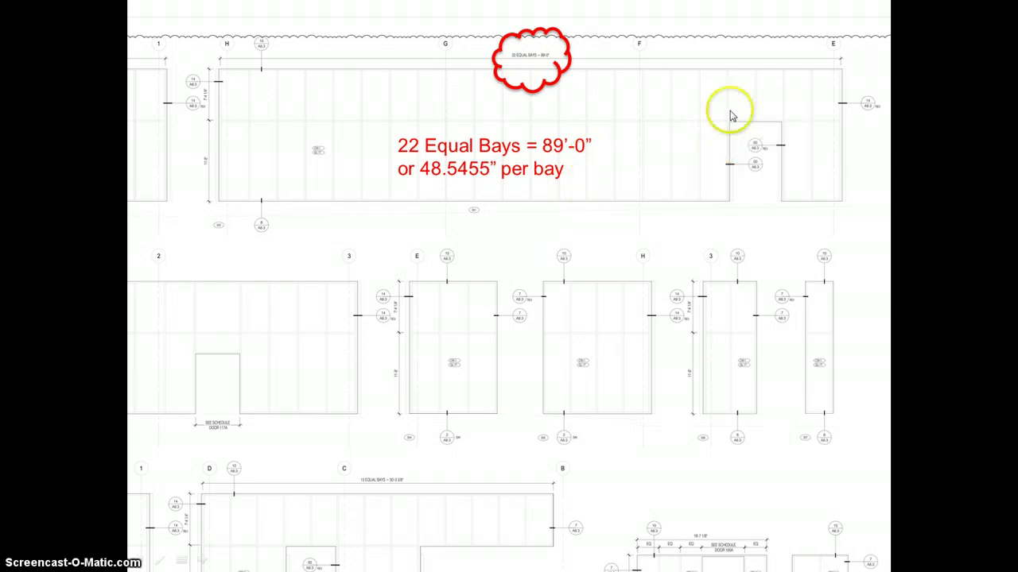
click(597, 305)
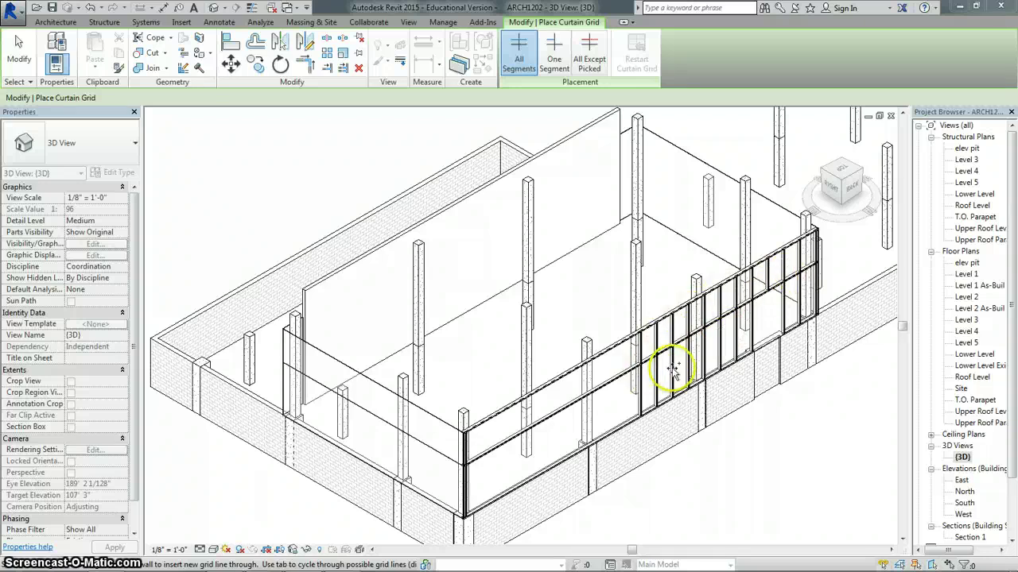
- Open the North elevation from the Project Browser and zoom in on the gridded curtain wall
double_click(965, 491)
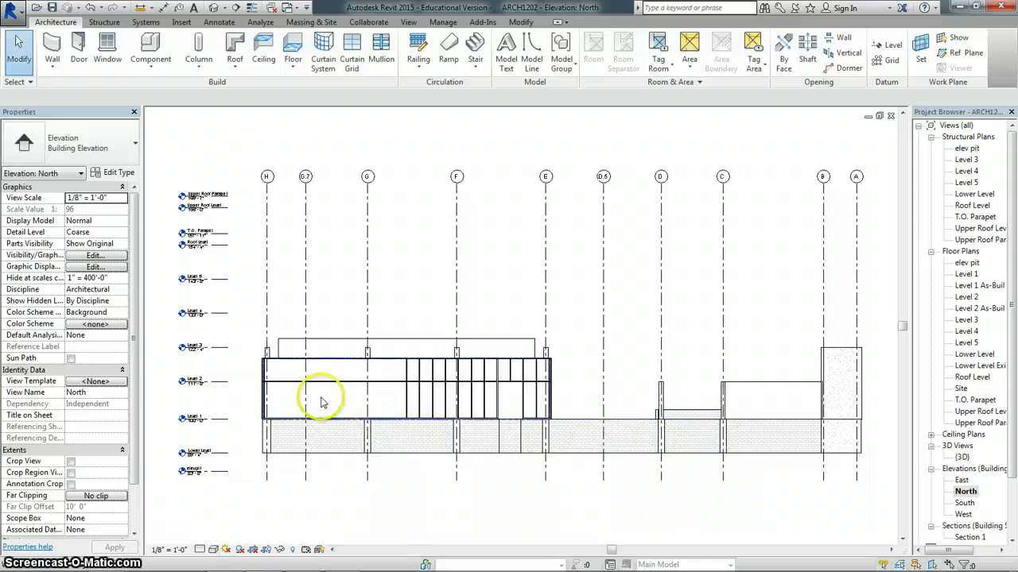
scroll(386, 405, up, 5)
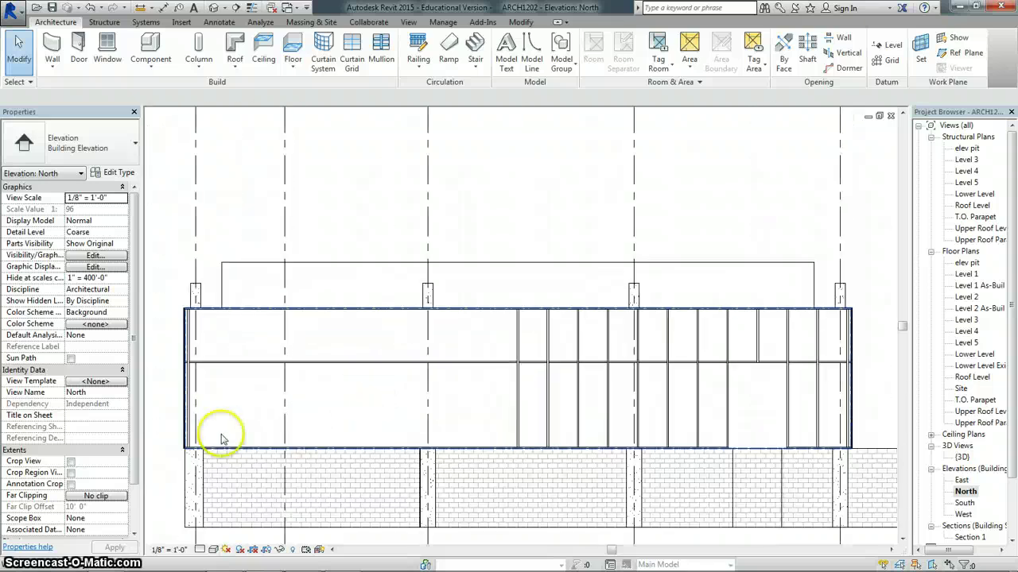
drag(135, 449, 131, 501)
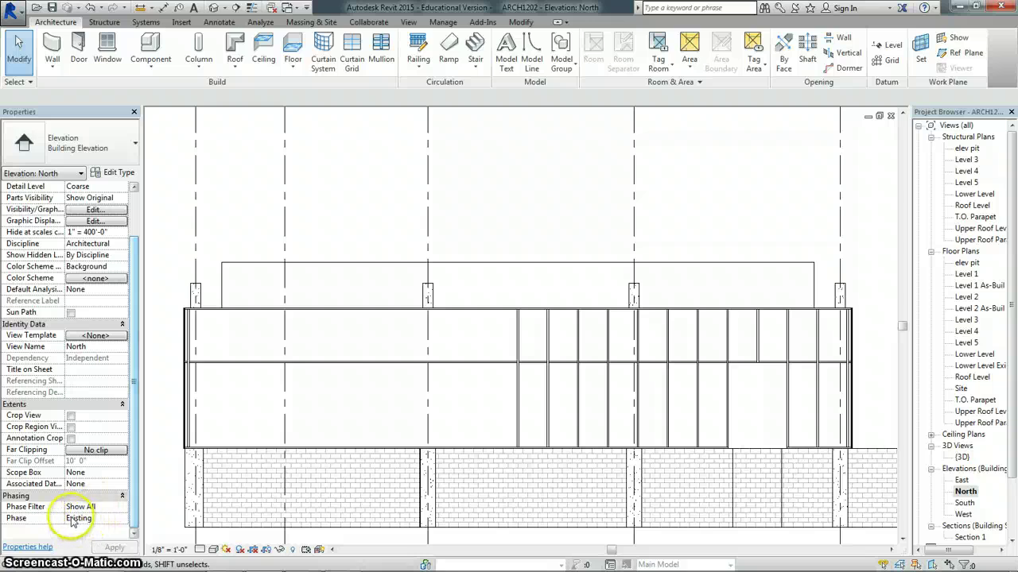
scroll(137, 513, up, 1)
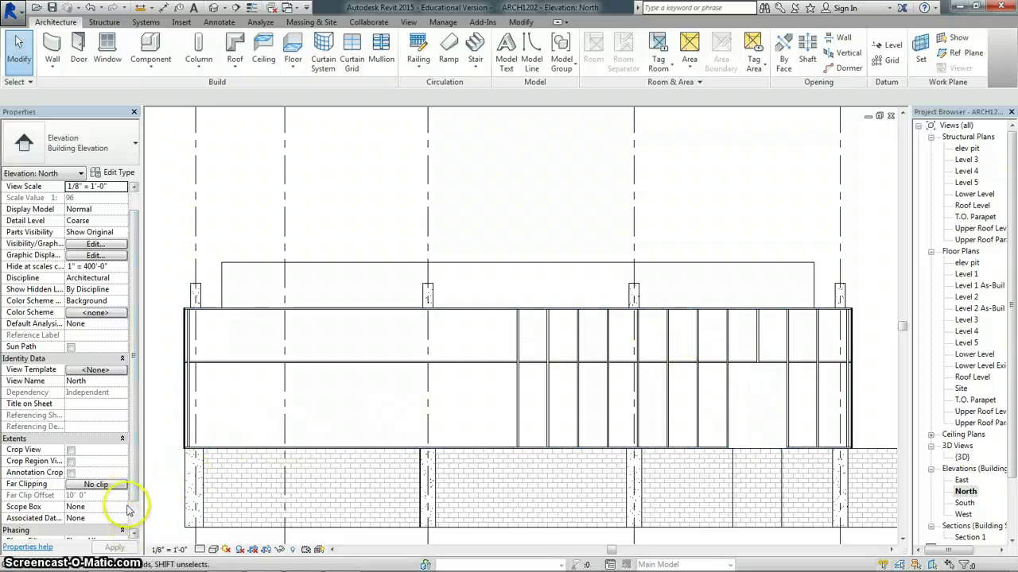
scroll(133, 497, down, 1)
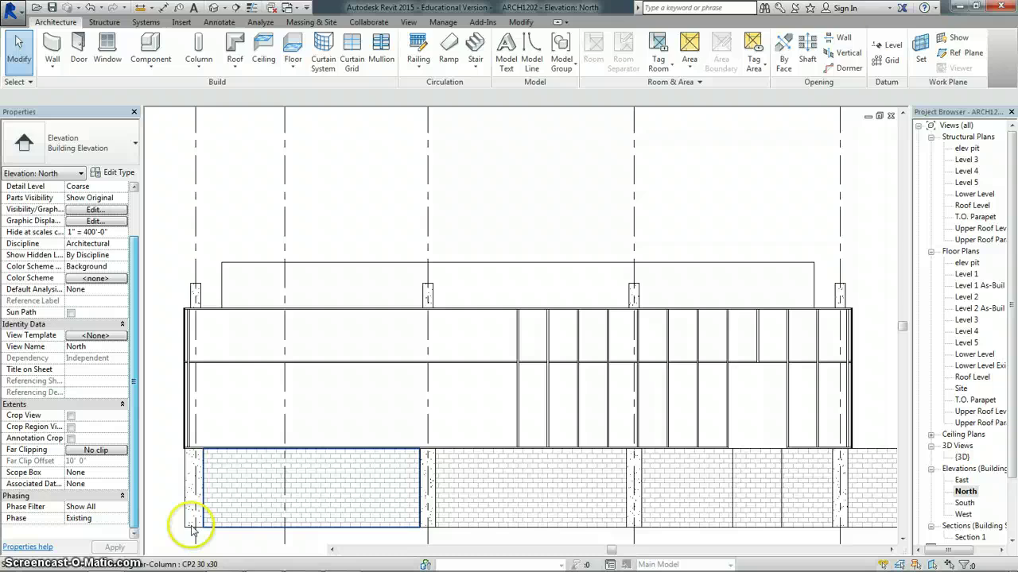
scroll(111, 522, up, 1)
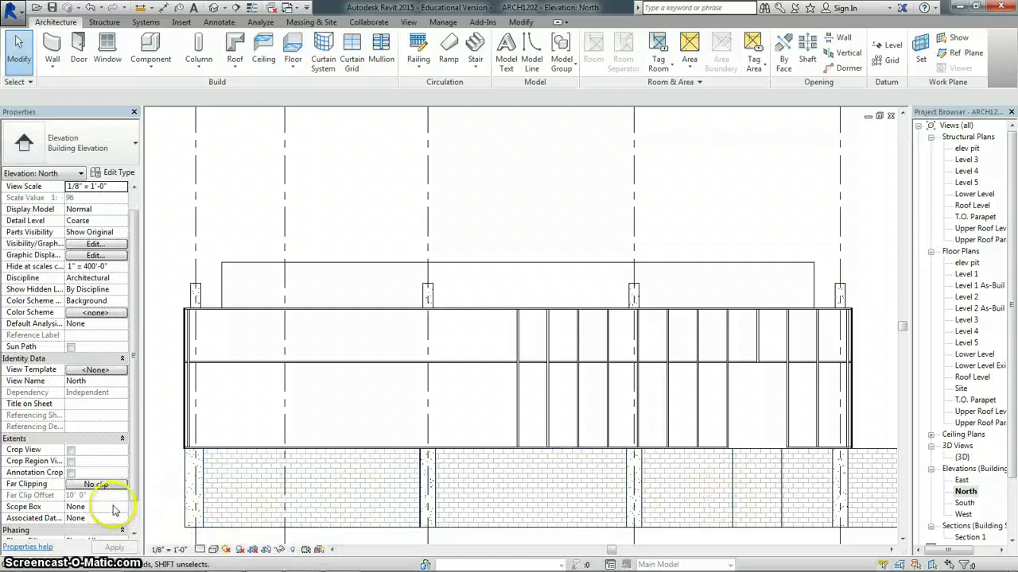
scroll(131, 508, down, 1)
click(116, 520)
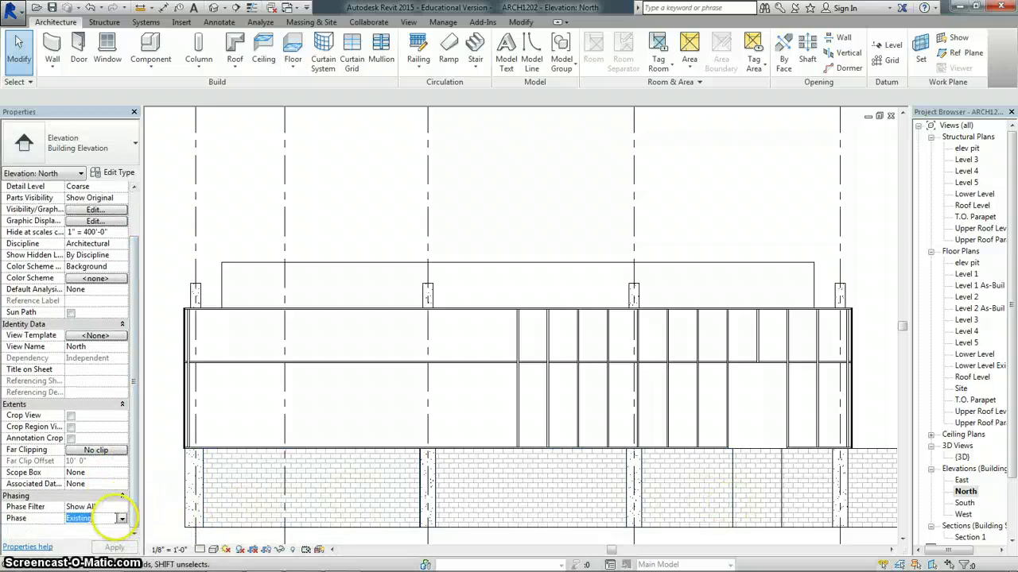
click(86, 540)
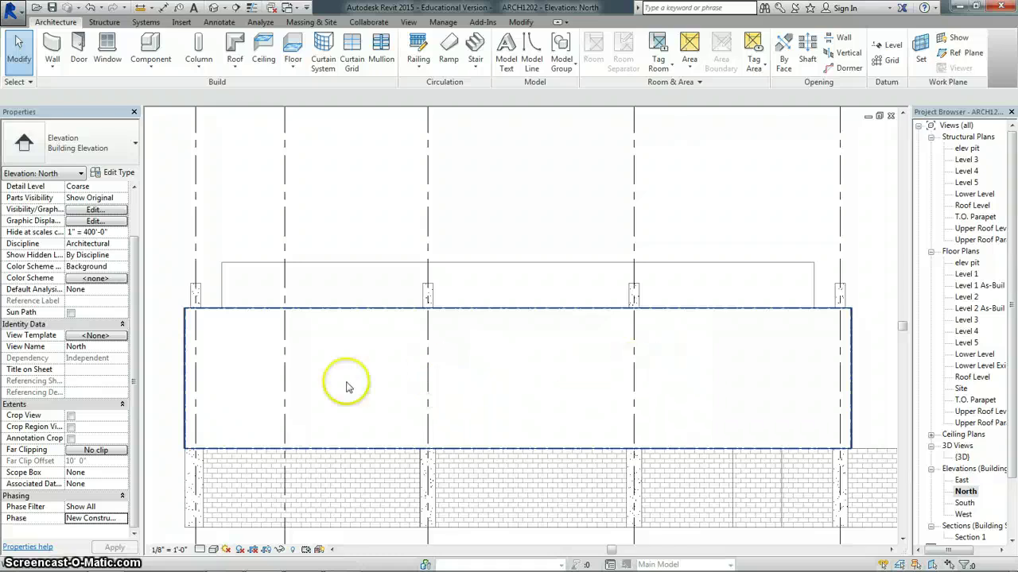
click(121, 518)
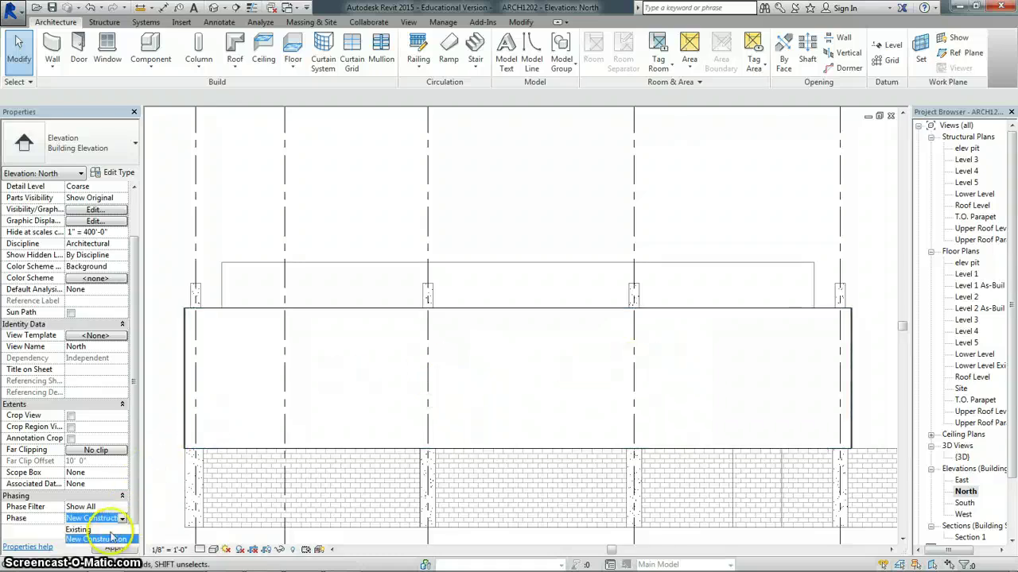
click(115, 548)
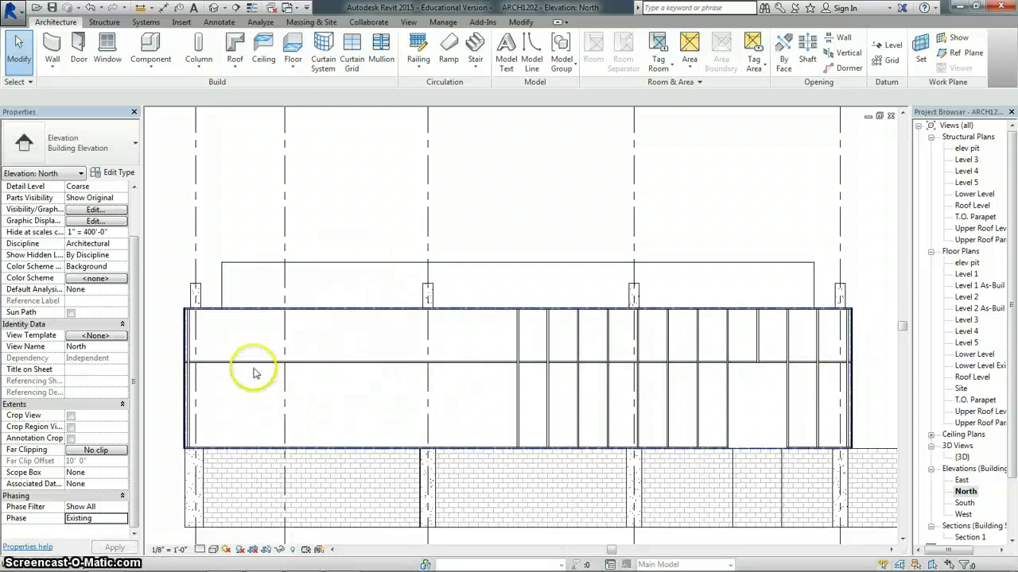
- Place a new vertical curtain grid line on the curtain wall
scroll(238, 370, up, 2)
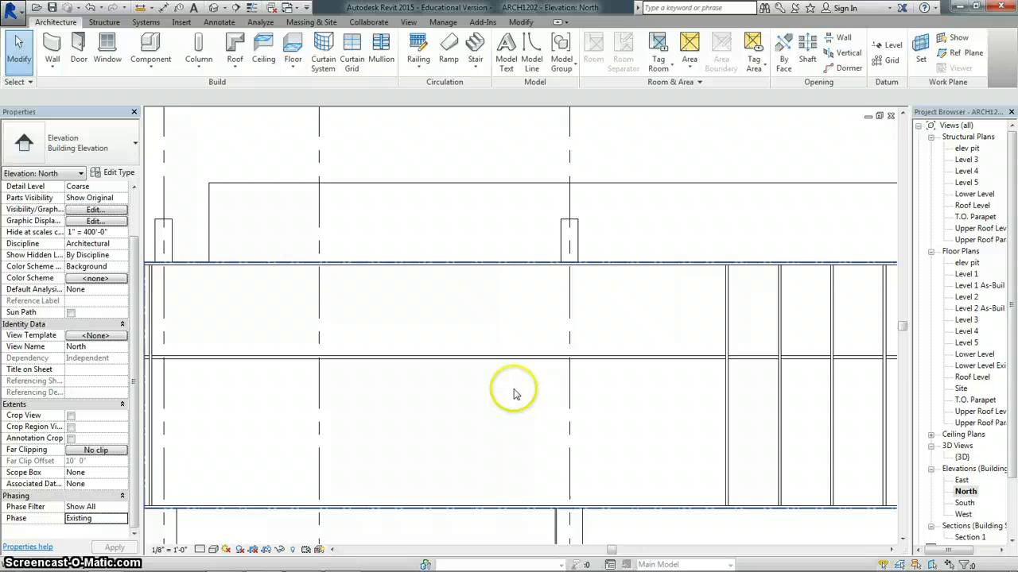
scroll(628, 301, up, 1)
scroll(385, 345, down, 2)
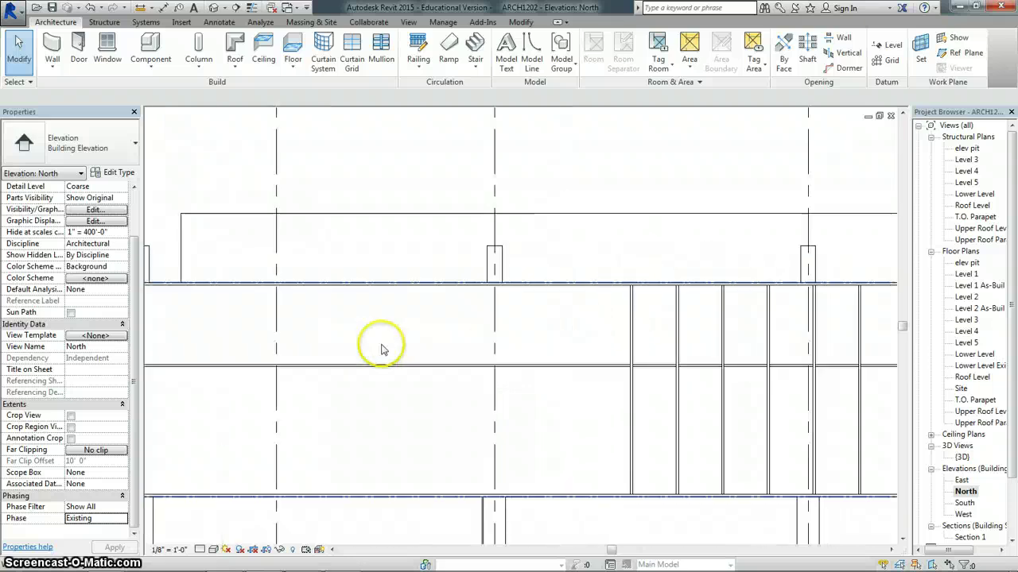
scroll(673, 381, up, 2)
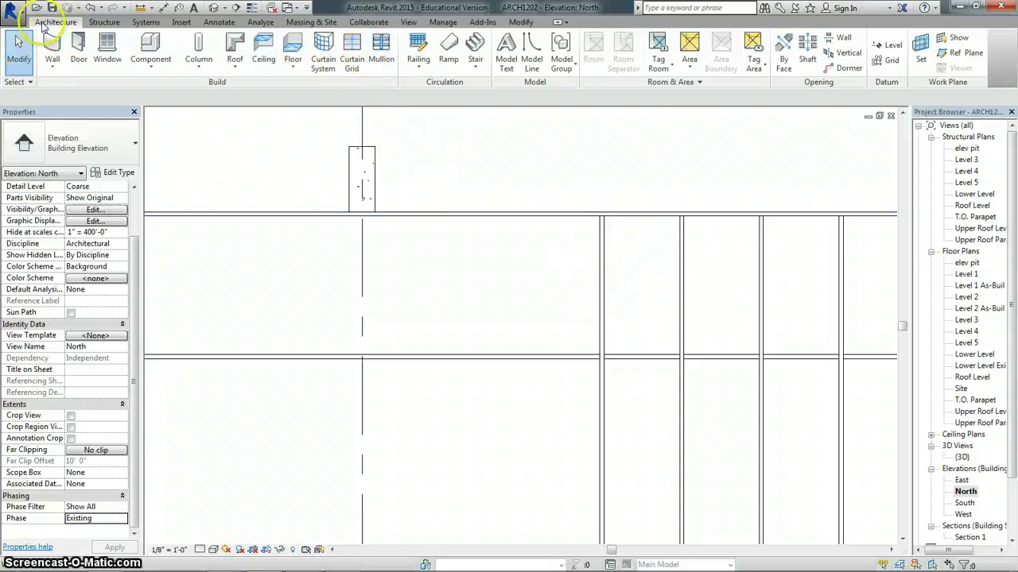
click(350, 44)
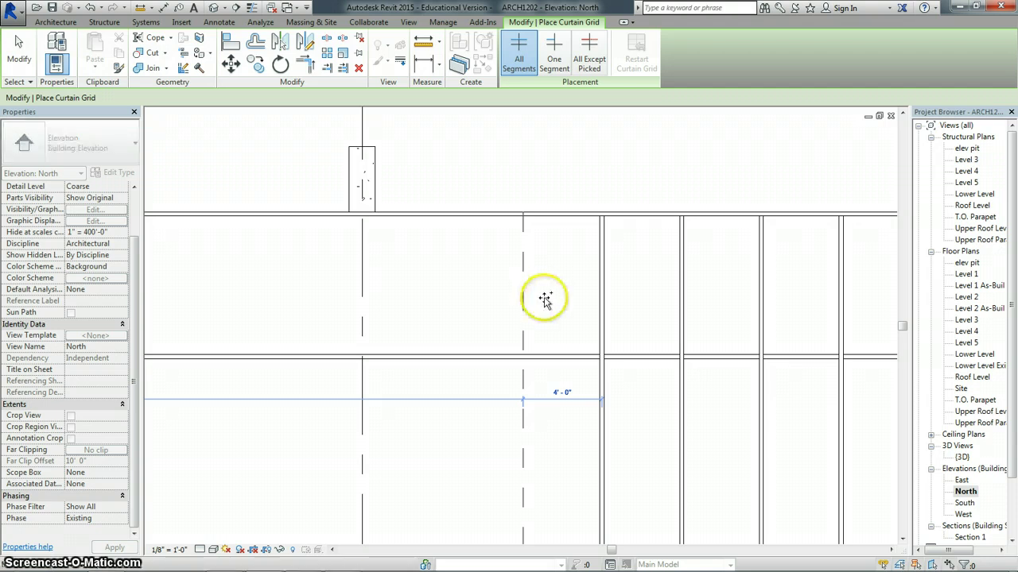
click(537, 301)
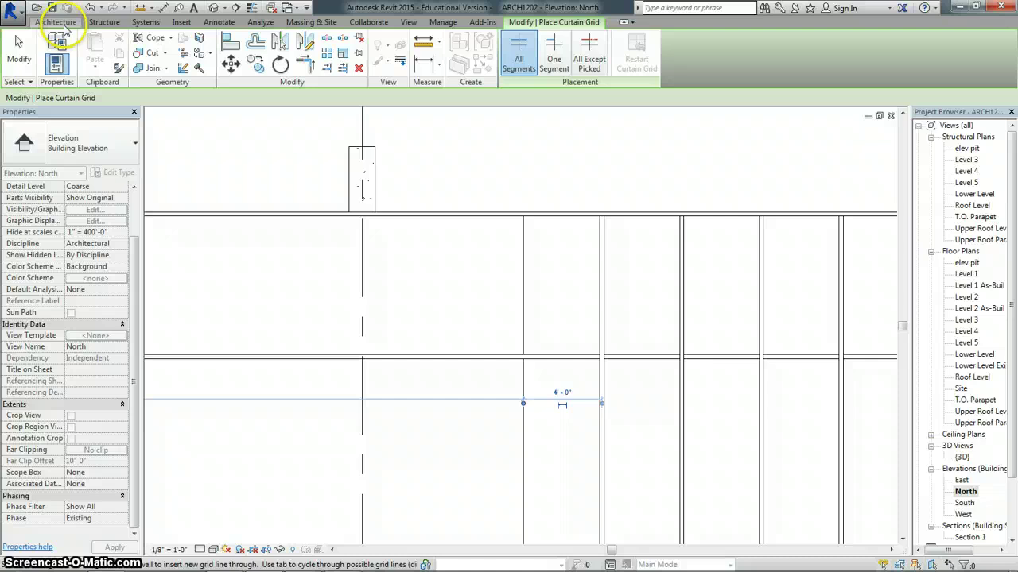
- Set the new grid line's spacing to 48.5455" (4'-0 35/64") from its neighbour
click(20, 50)
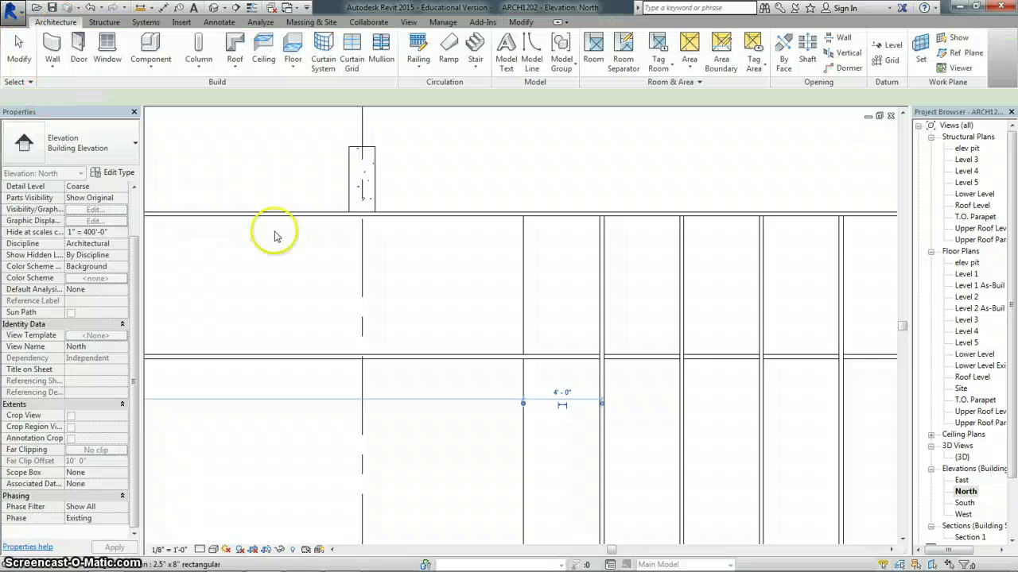
click(524, 320)
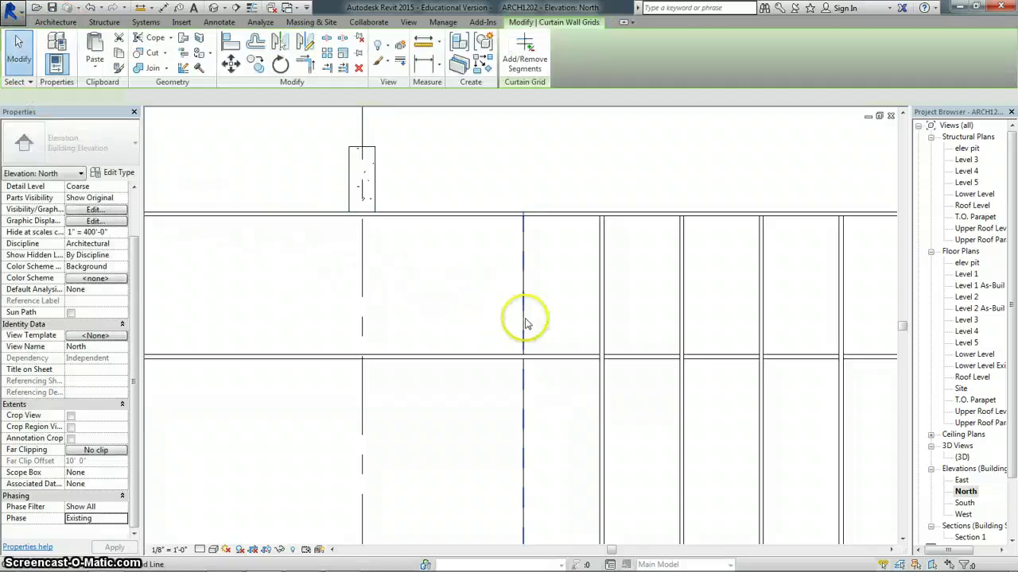
click(562, 393)
click(563, 395)
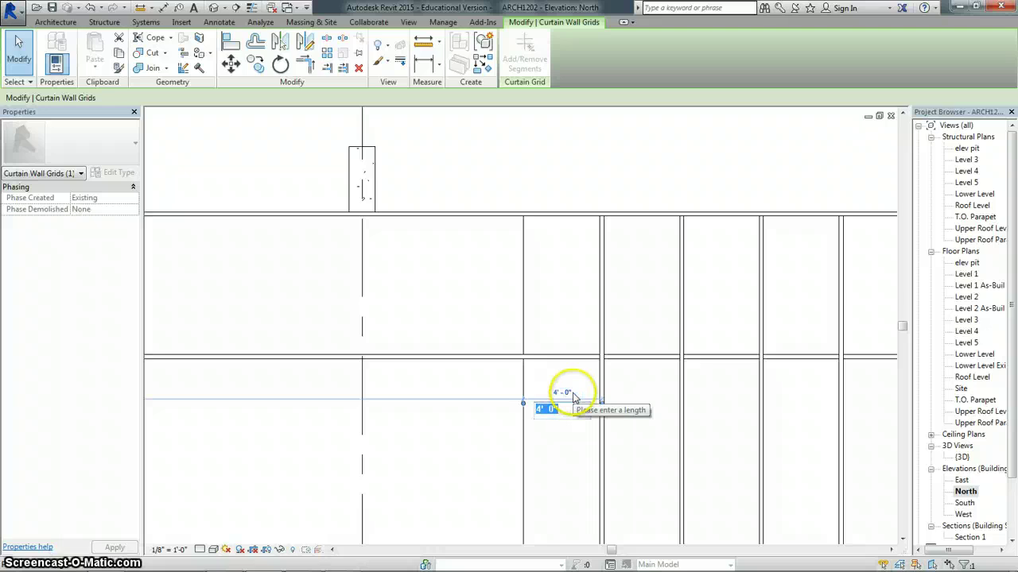
text(48.5455)
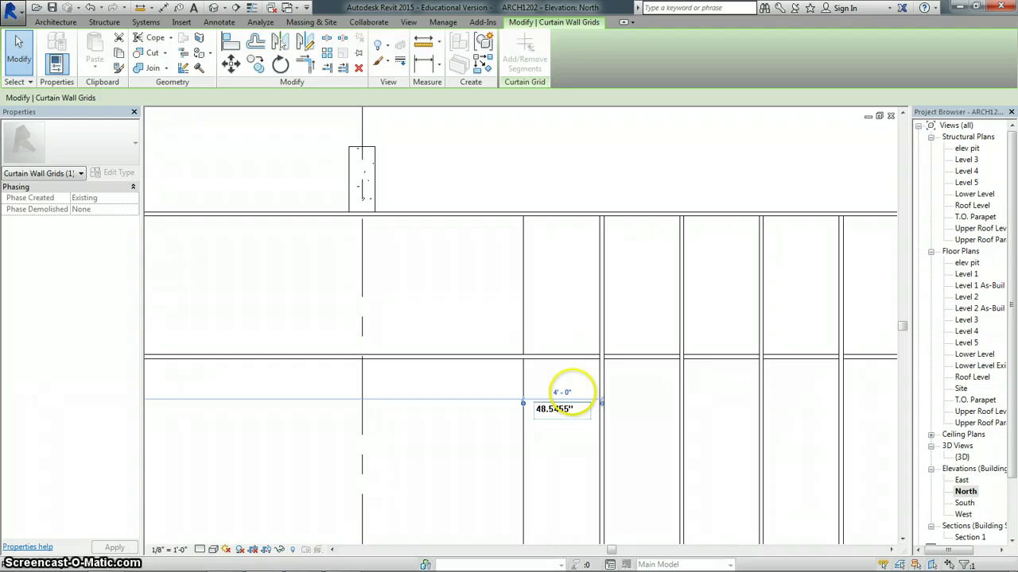
key(Return)
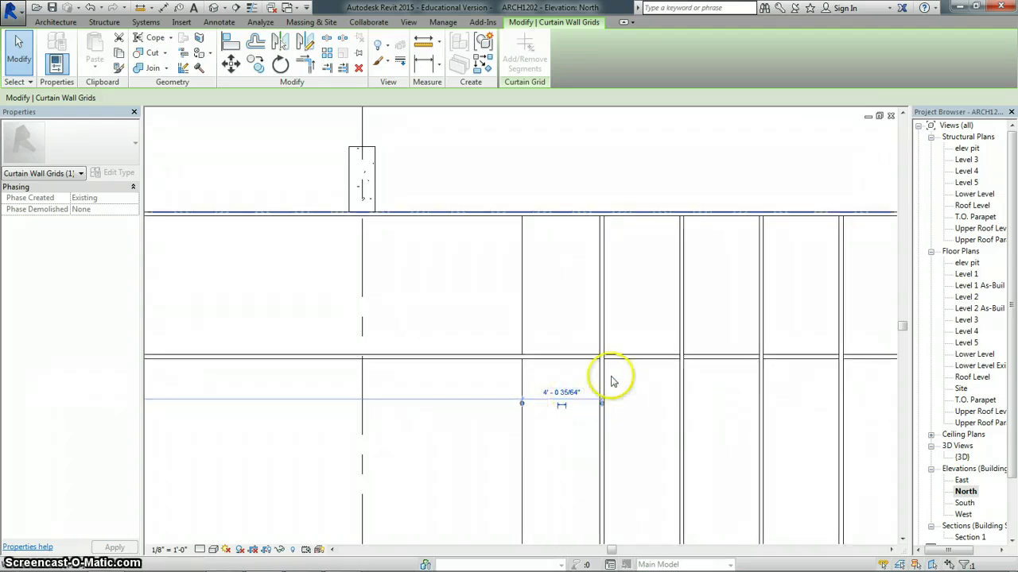
scroll(576, 437, down, 3)
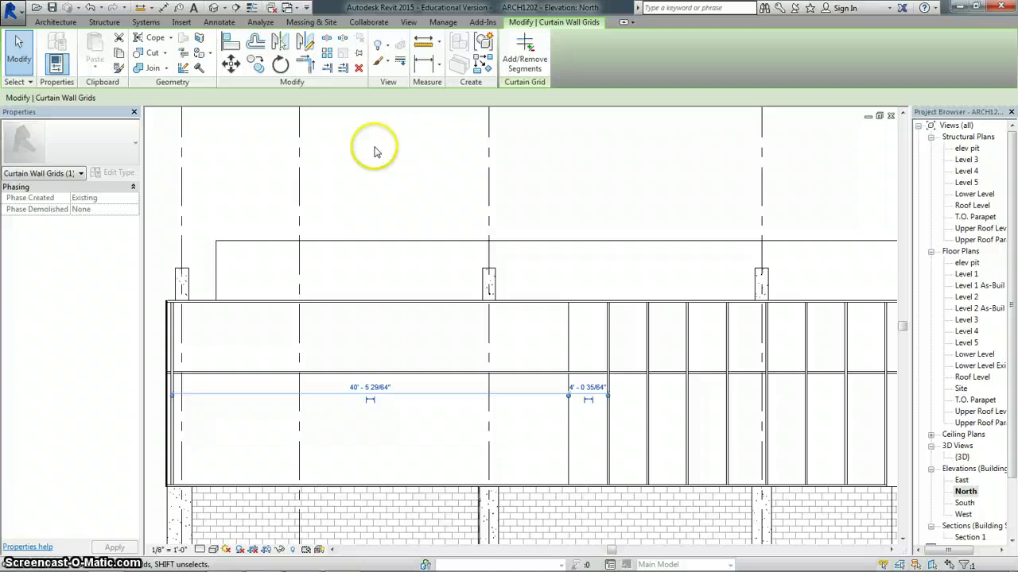
- Choose the Rectangular Mullion 2.5" x 8" rectangular type and bring up its Type Properties
click(58, 22)
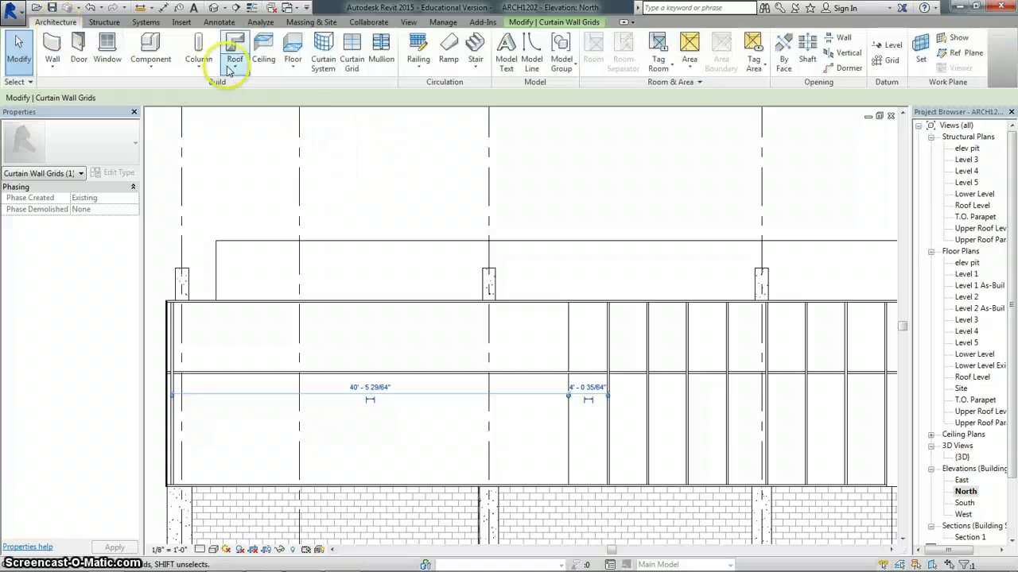
click(380, 49)
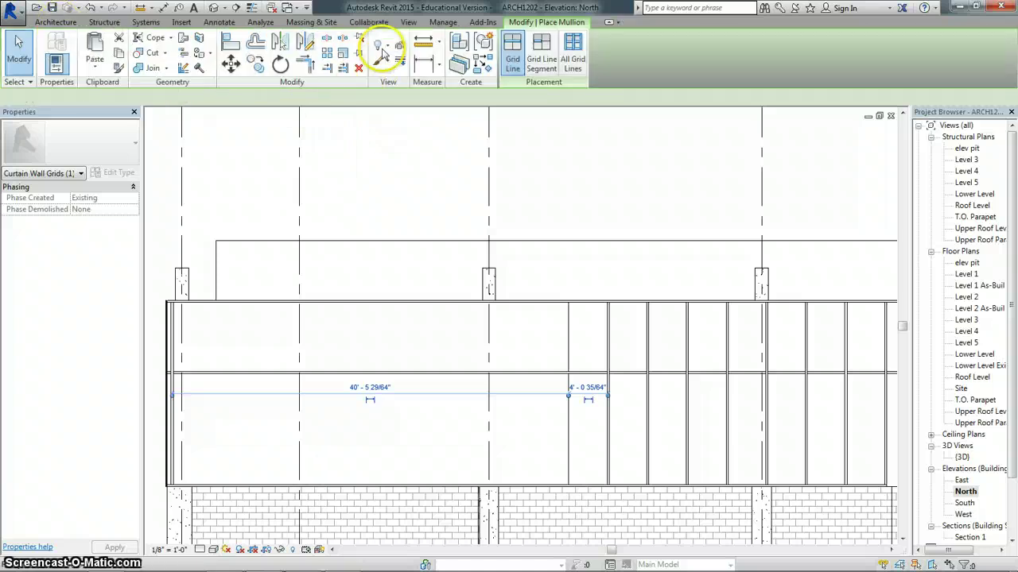
click(128, 143)
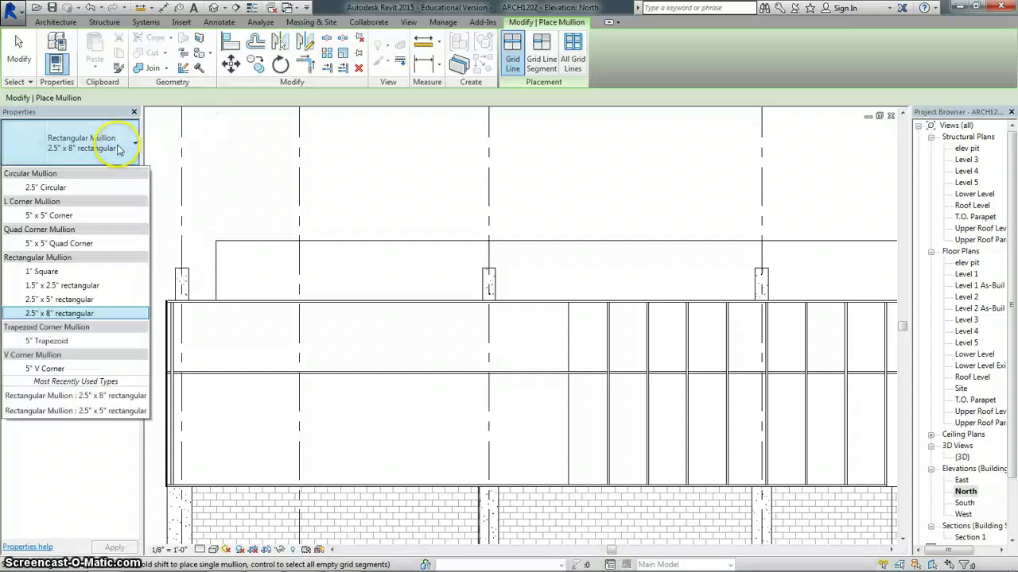
click(58, 315)
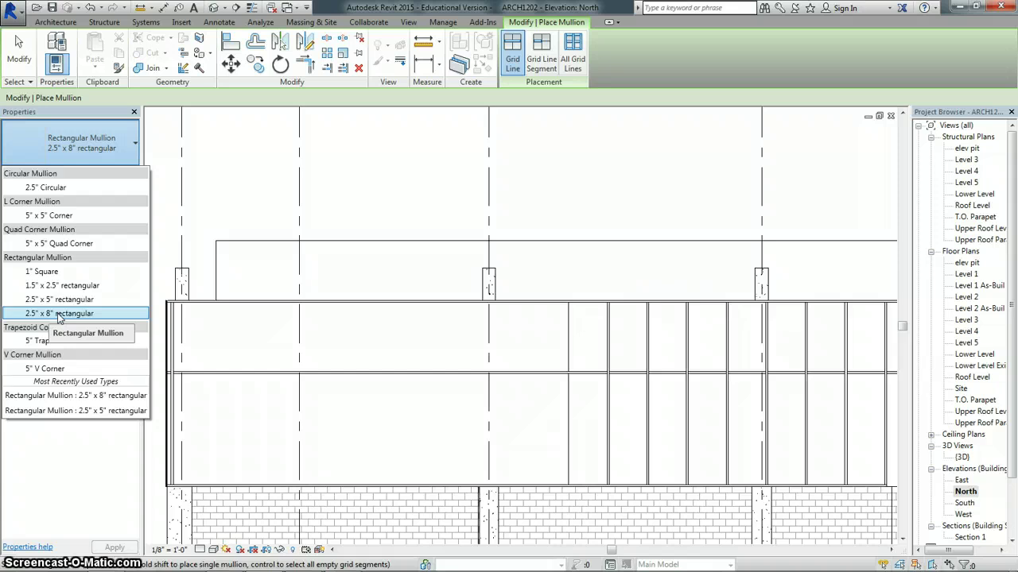
click(58, 315)
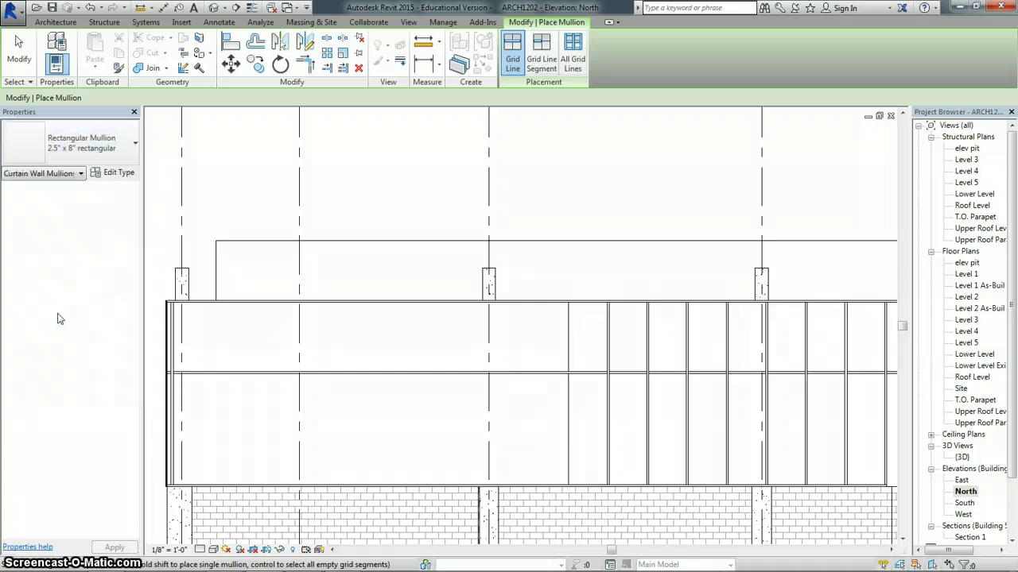
click(107, 173)
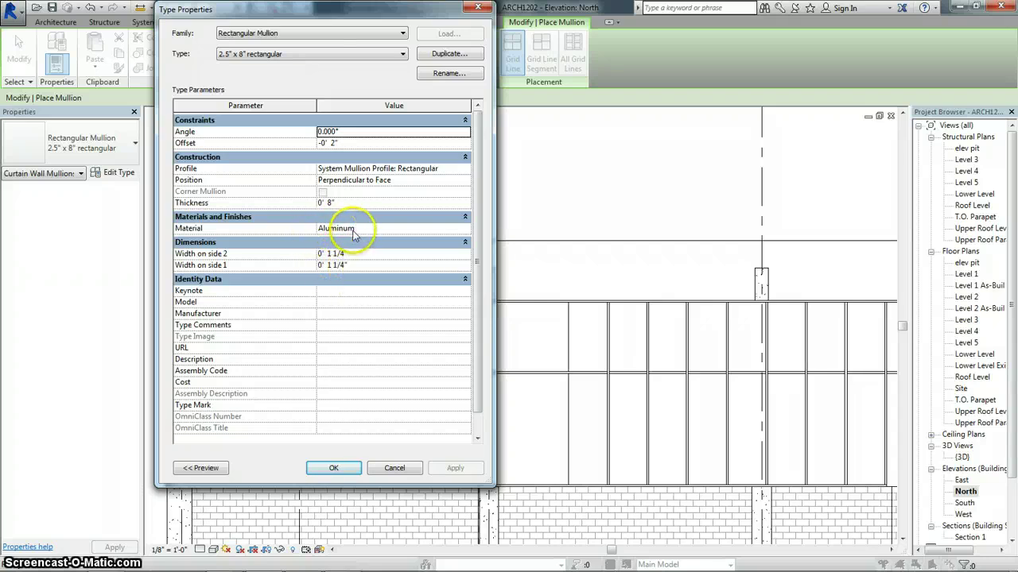
- Bring up the Material Browser for the mullion type's Material parameter and find the aluminum materials
click(400, 229)
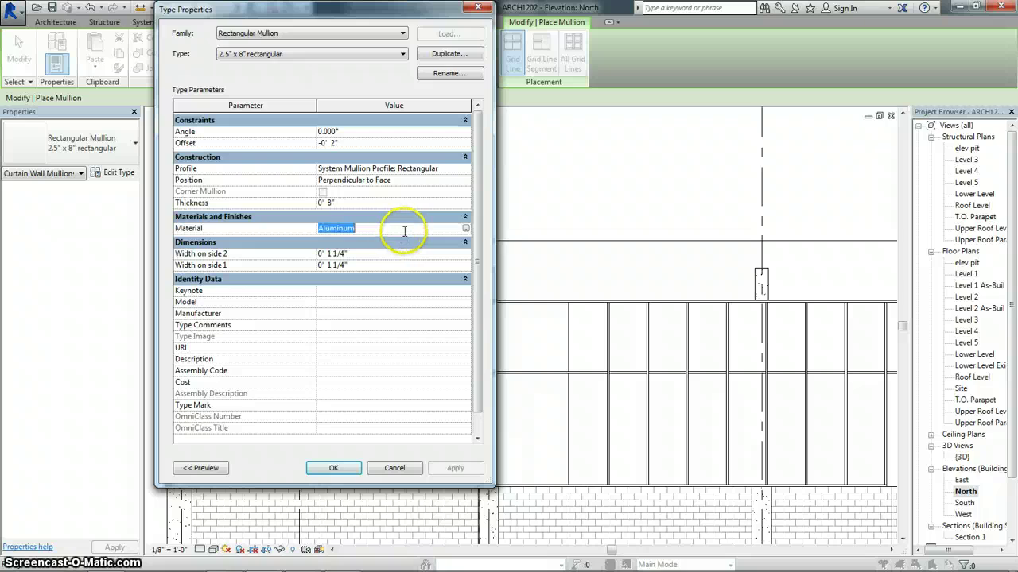
click(467, 229)
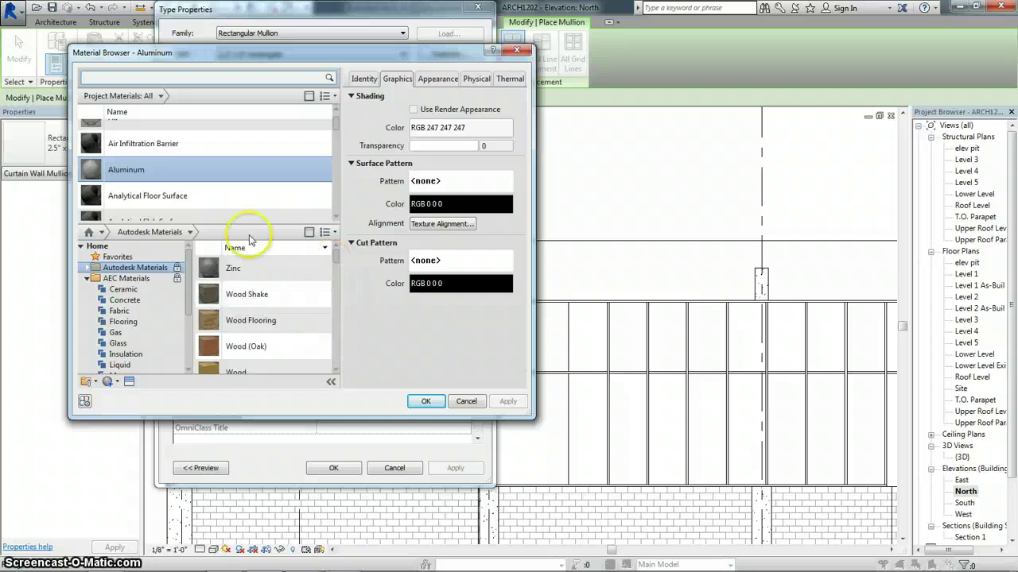
mouse_move(335, 259)
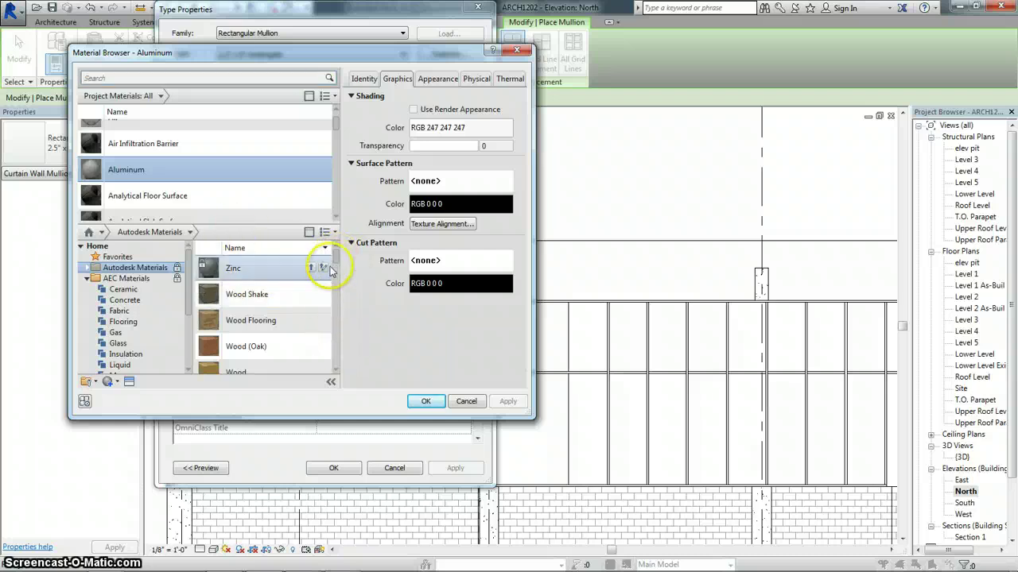
drag(332, 306, 331, 365)
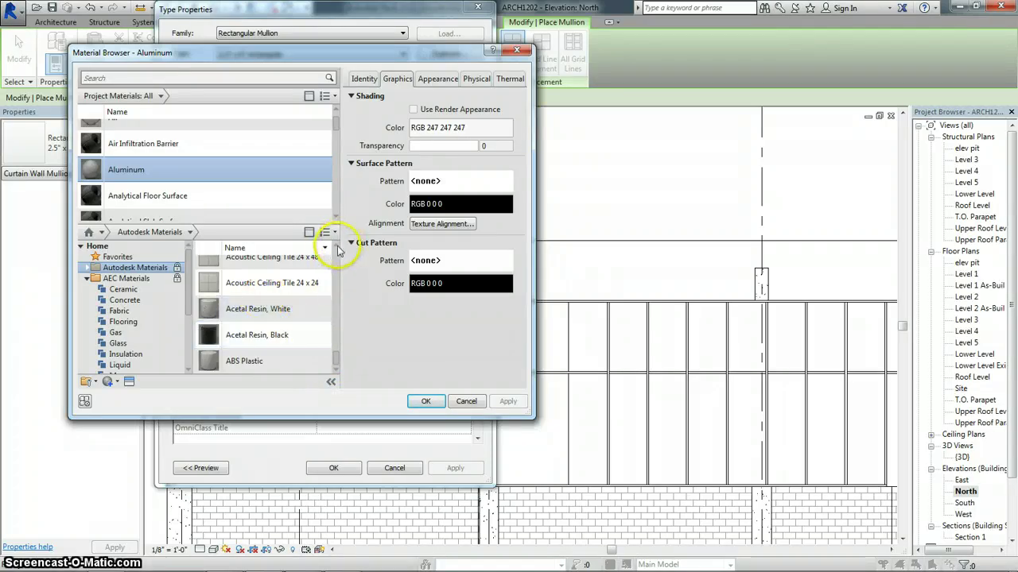
scroll(337, 248, up, 6)
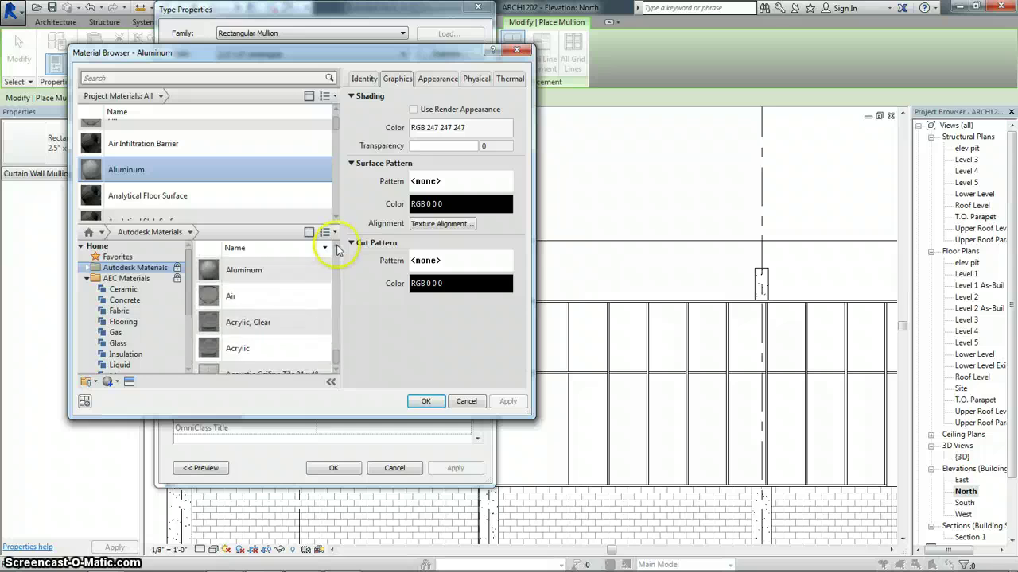
scroll(337, 248, up, 5)
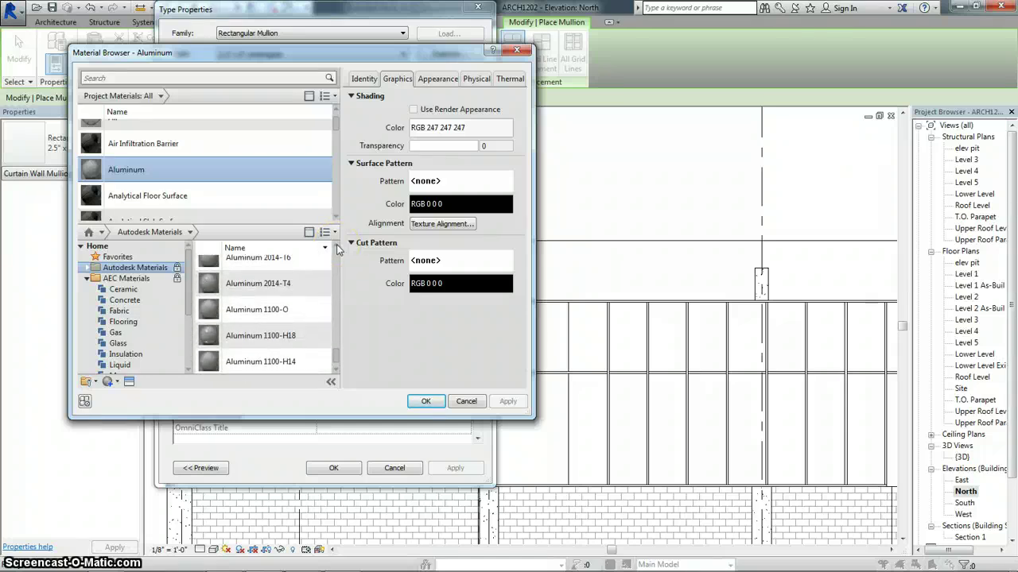
scroll(337, 248, up, 5)
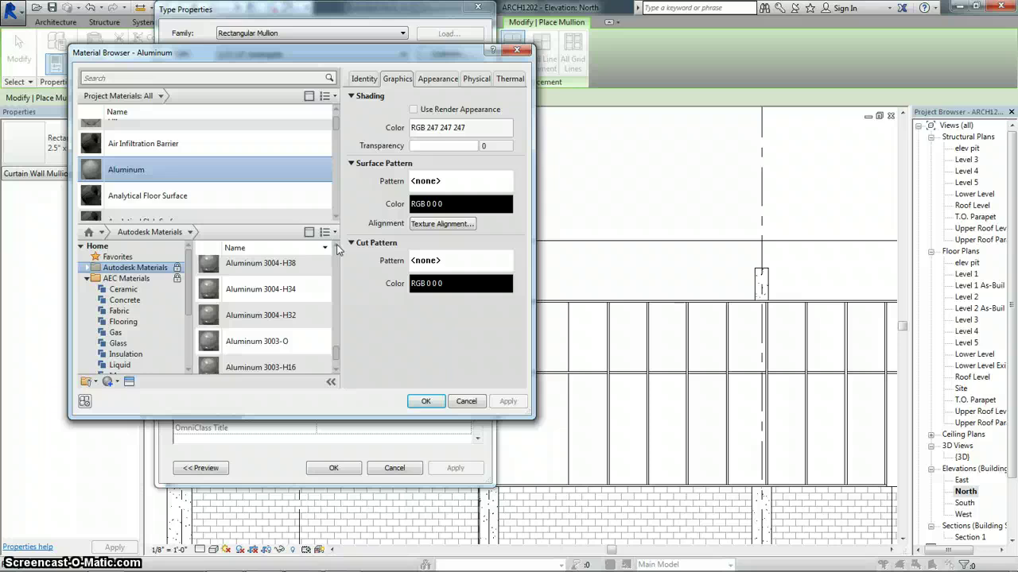
scroll(337, 248, up, 5)
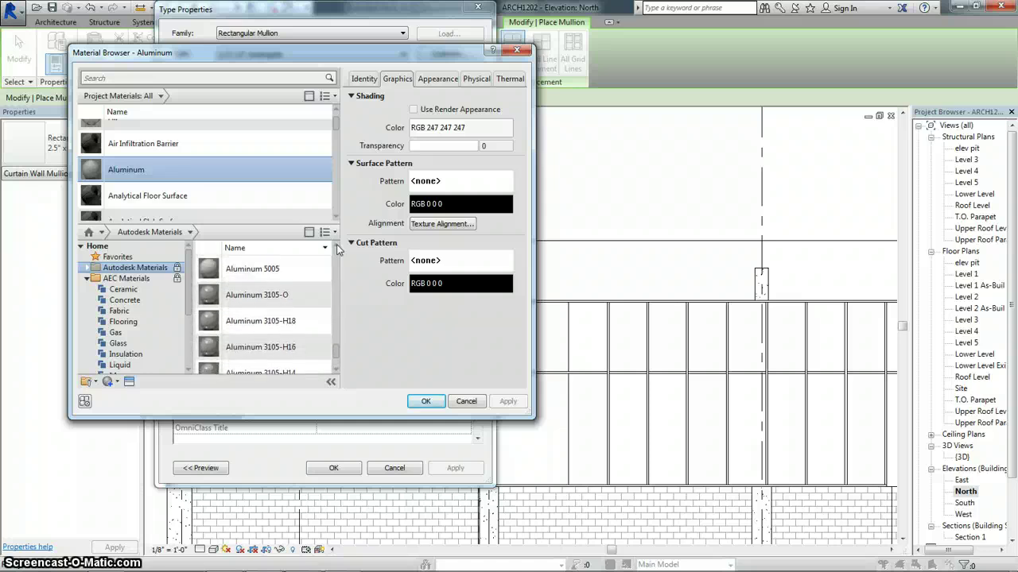
scroll(337, 248, up, 5)
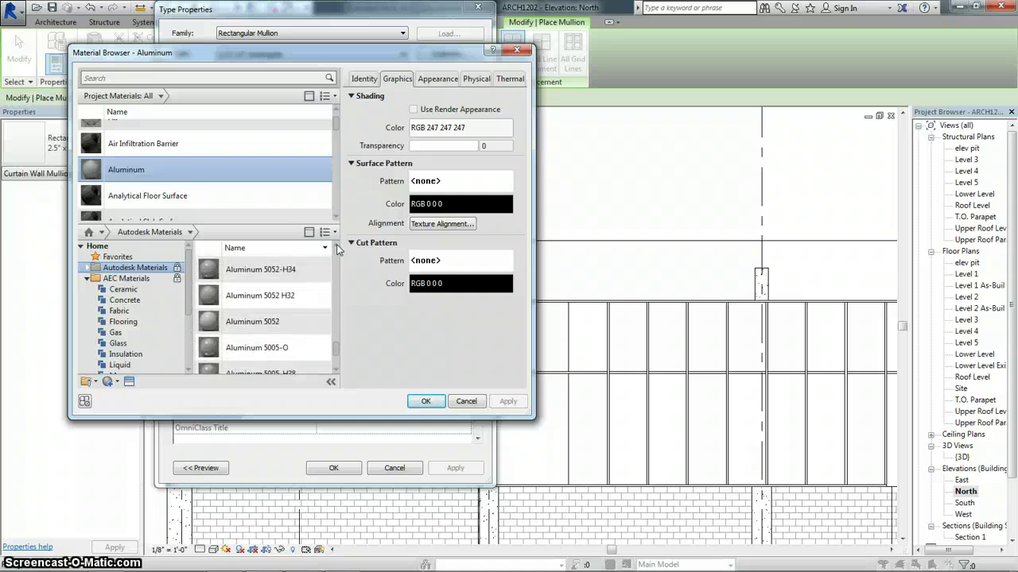
scroll(337, 249, up, 5)
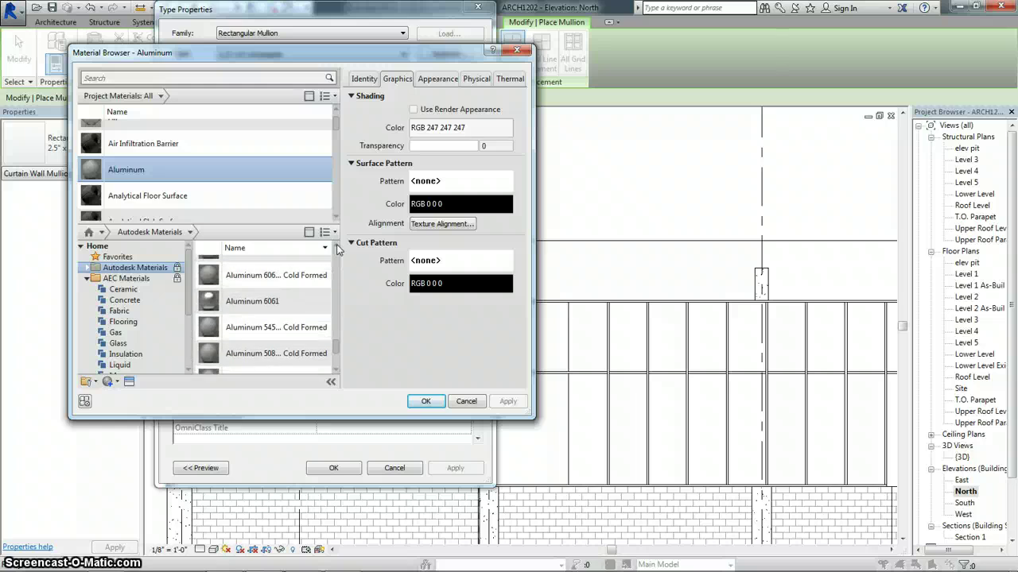
scroll(337, 249, up, 1)
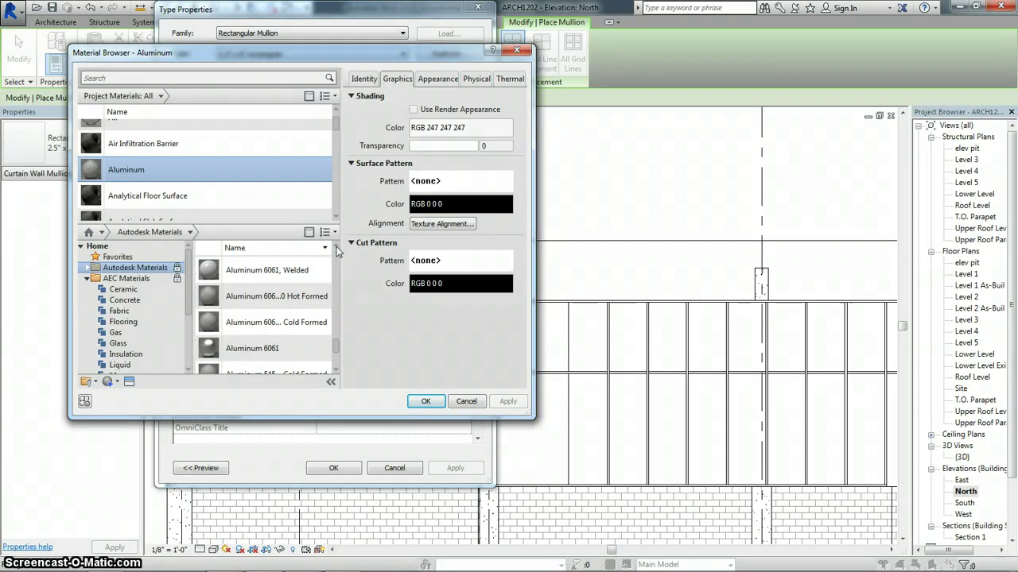
scroll(273, 295, up, 3)
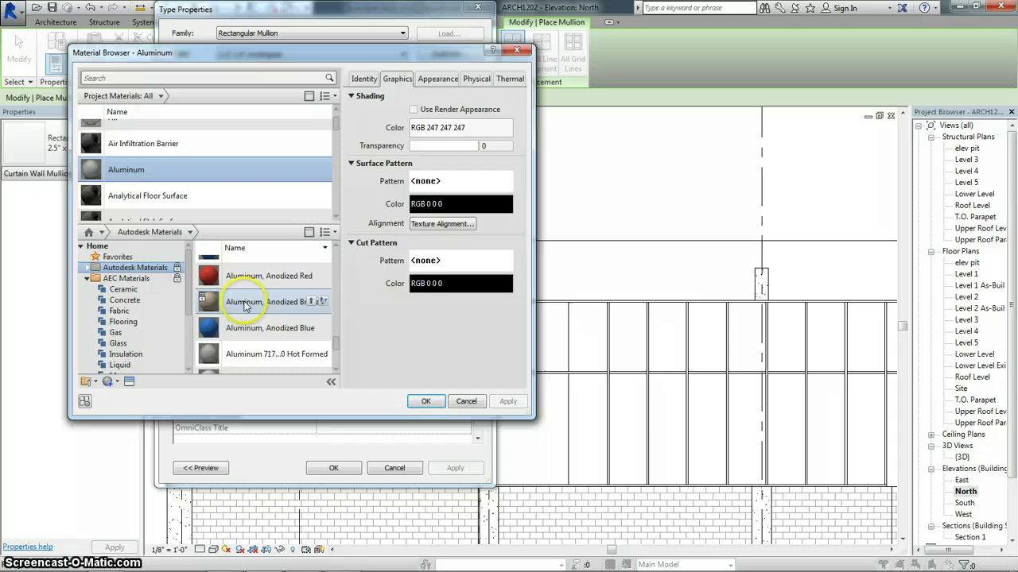
- Assign Aluminum, Anodized Bronze as the mullion material and apply the change
click(246, 305)
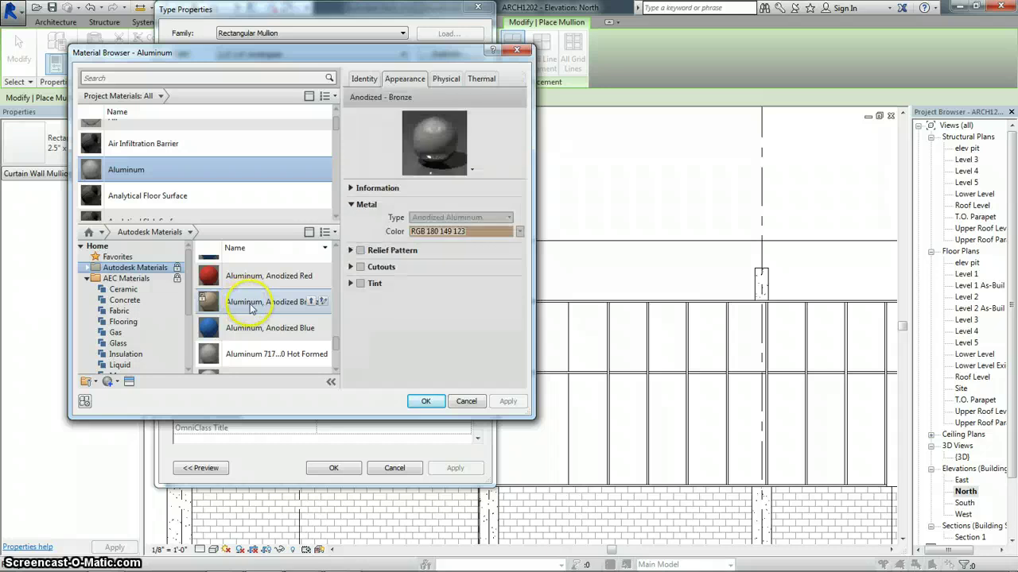
click(426, 401)
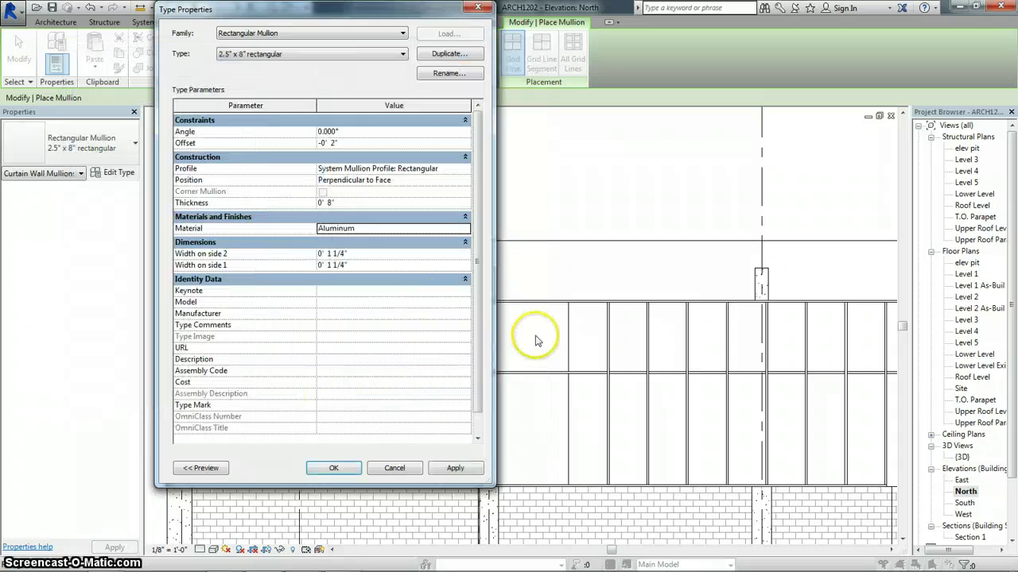
click(464, 472)
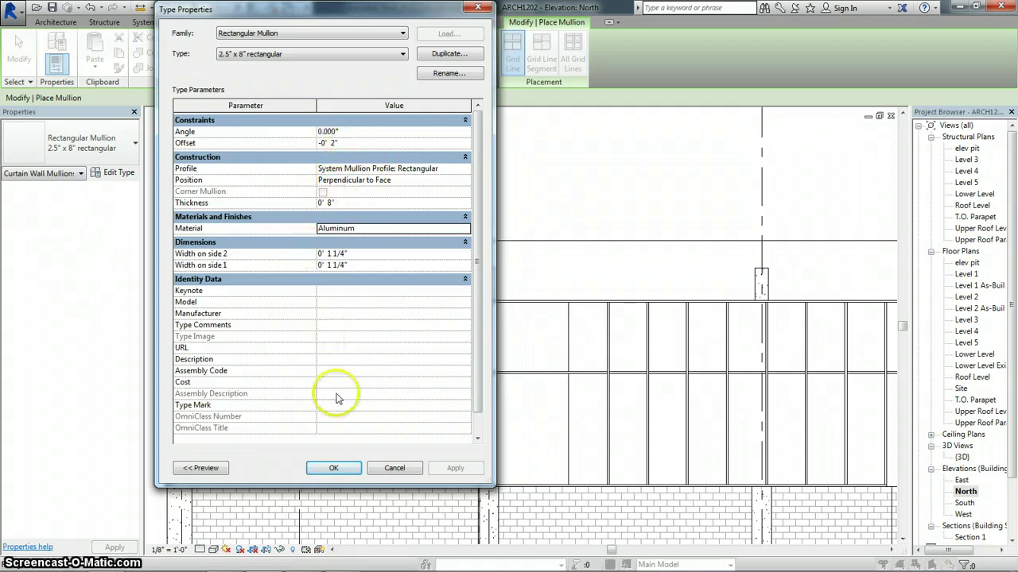
- Close Type Properties and try the Shaded and Realistic visual styles on the North elevation
click(333, 468)
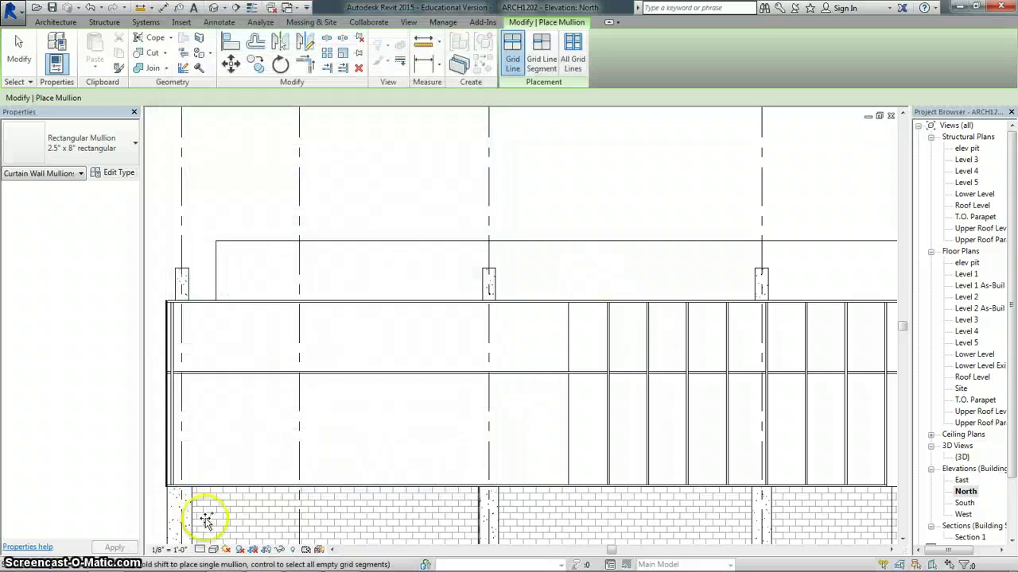
click(214, 550)
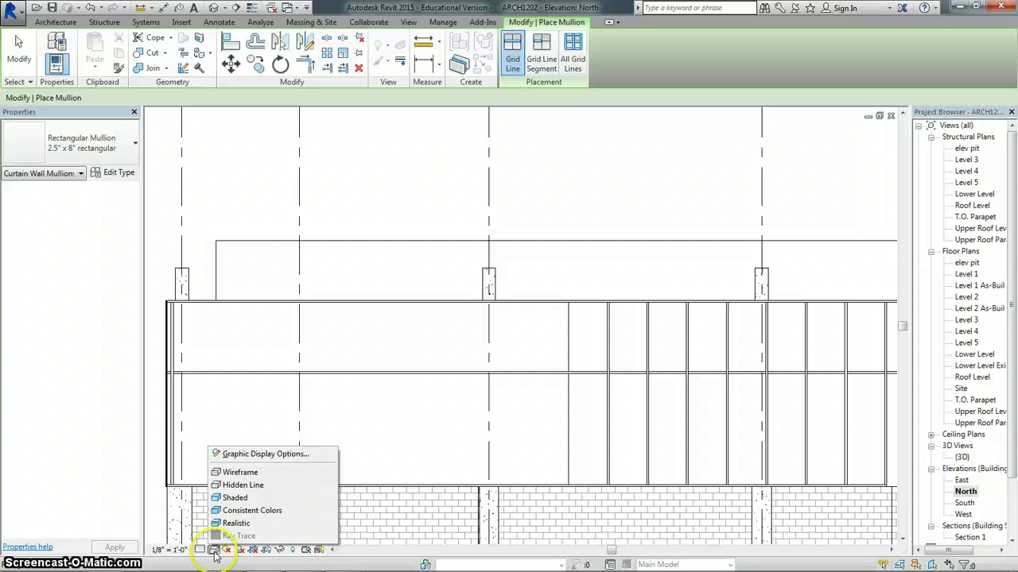
click(231, 498)
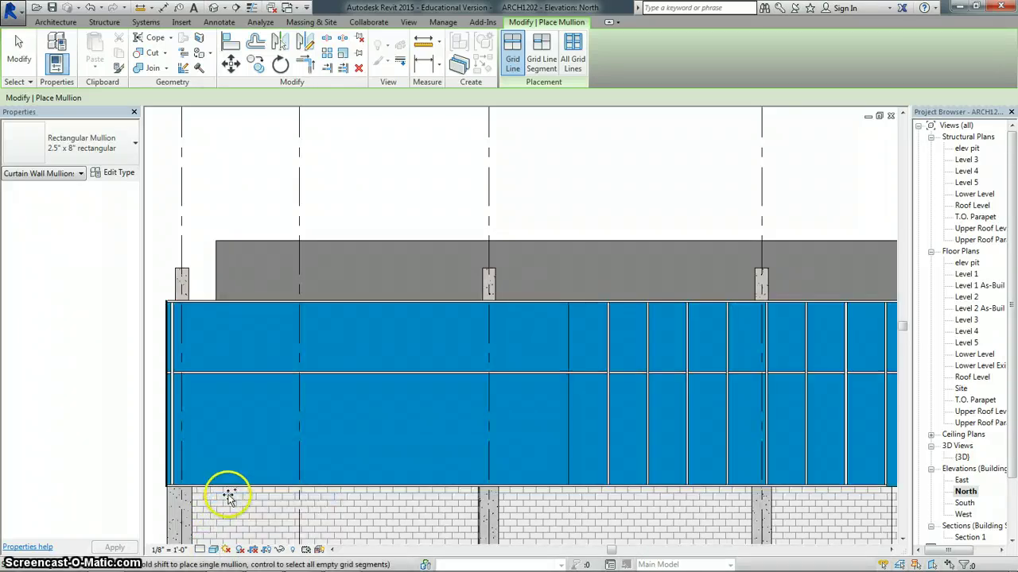
click(213, 550)
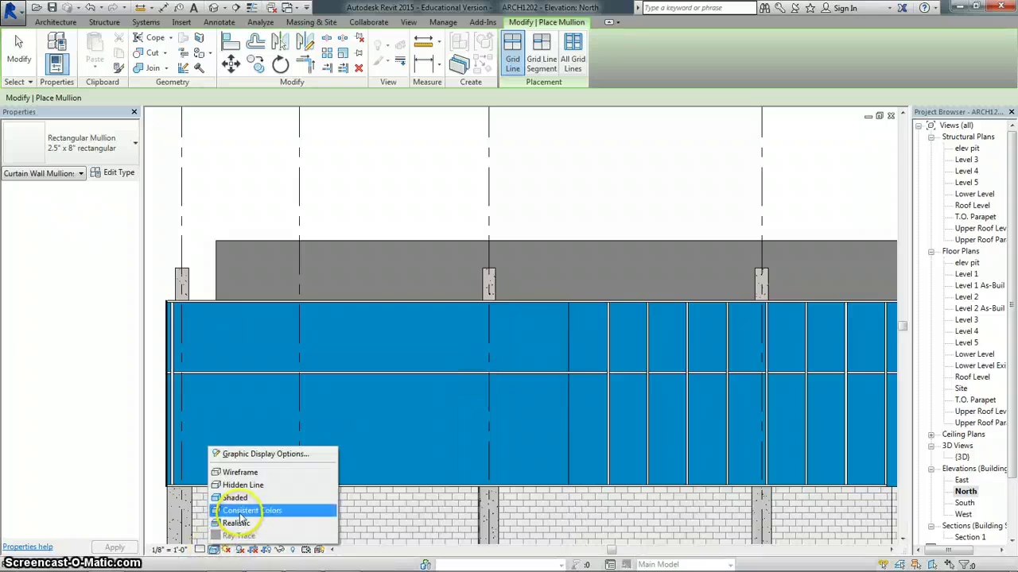
click(239, 522)
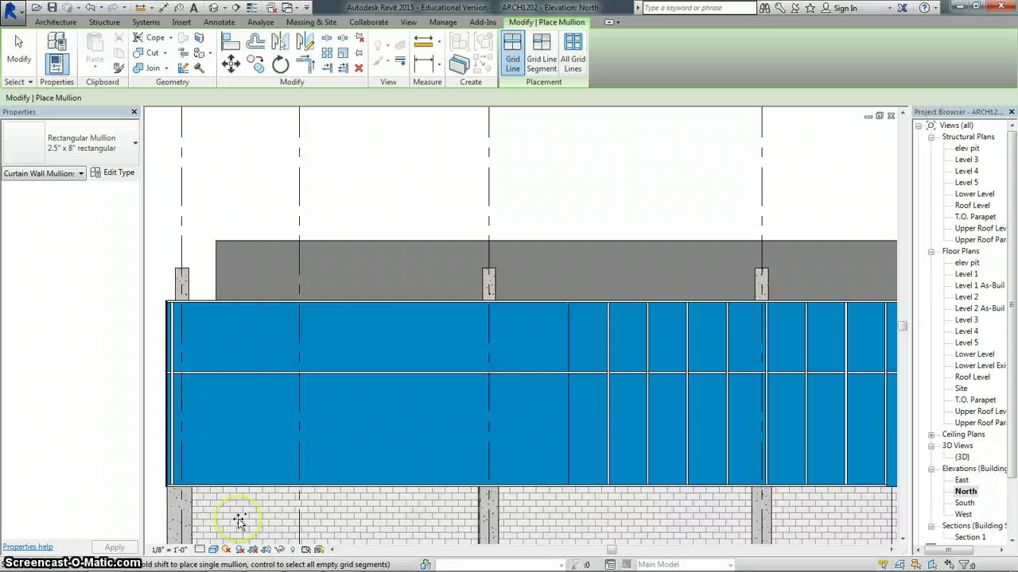
- Set the detail level to Medium and switch the elevation to Hidden Line style
scroll(695, 312, up, 4)
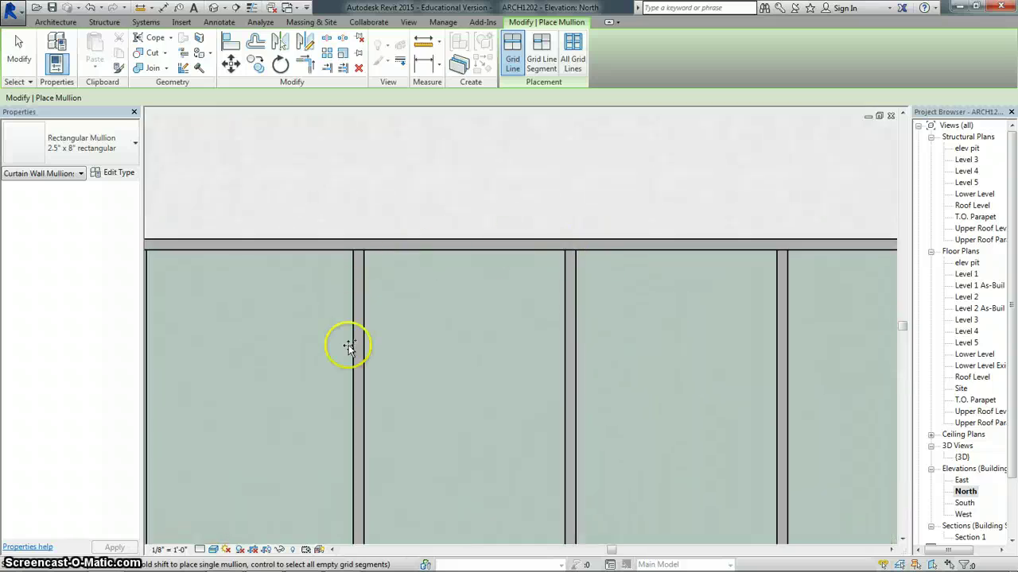
scroll(476, 376, down, 5)
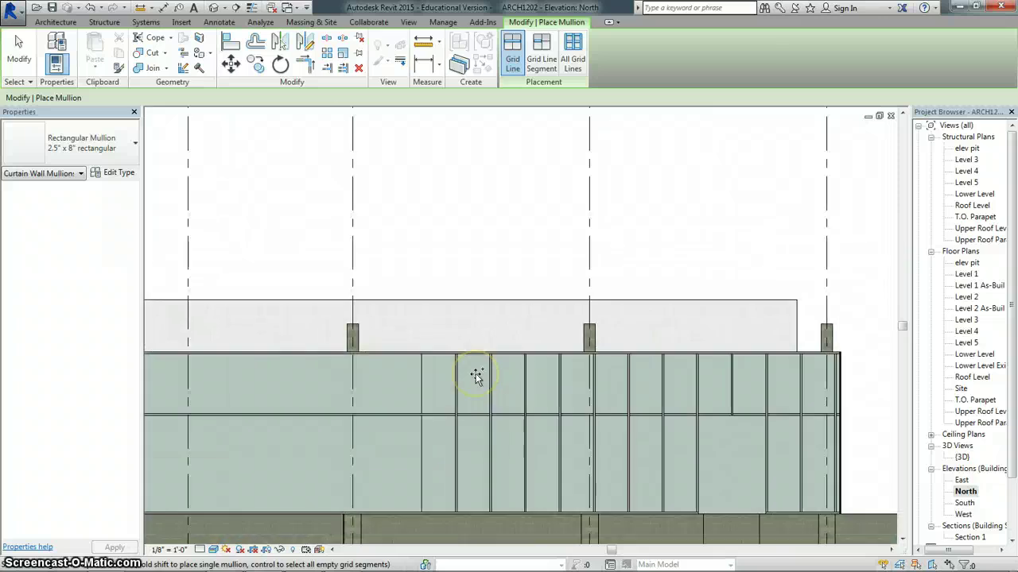
click(199, 551)
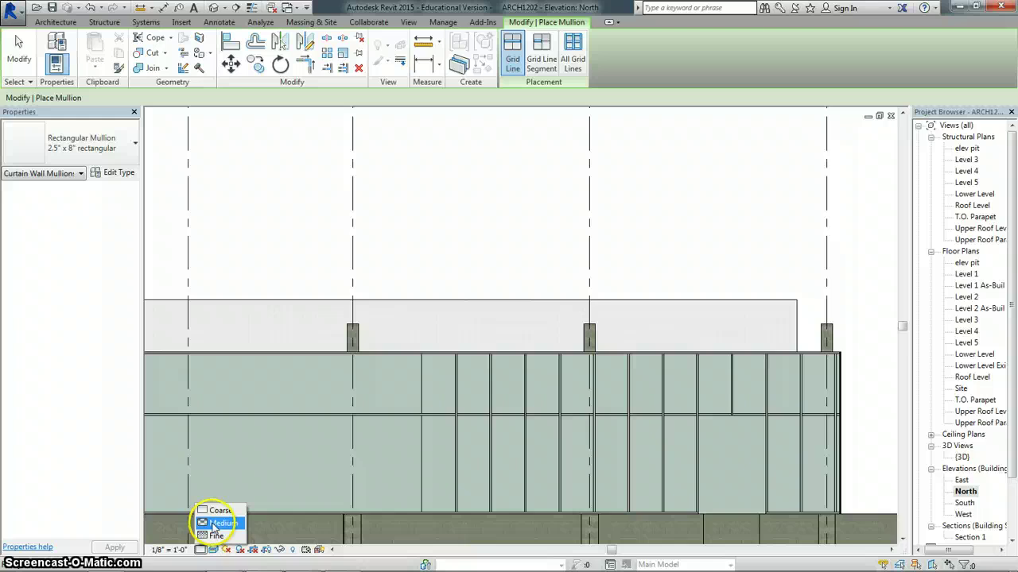
click(215, 523)
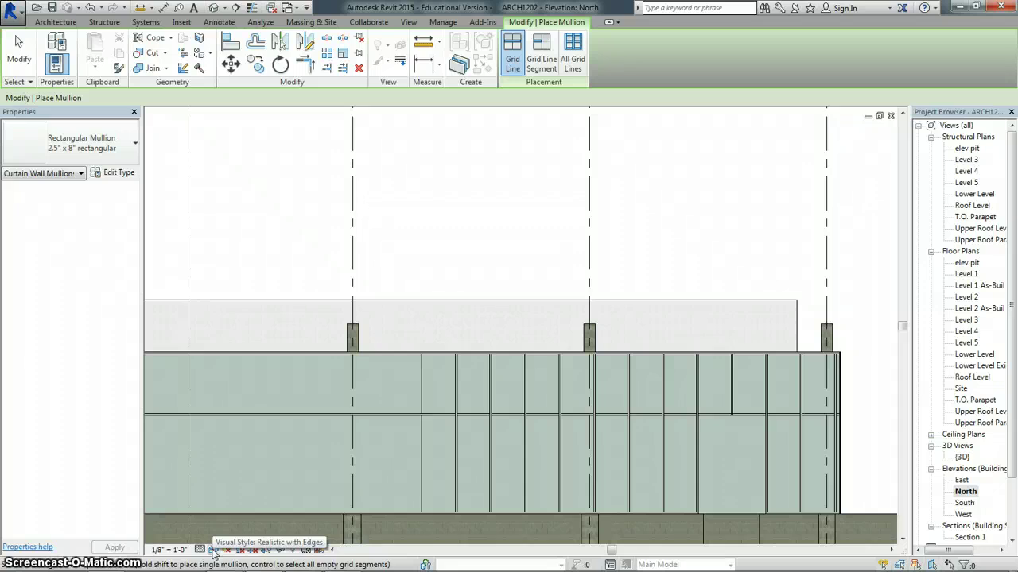
click(213, 550)
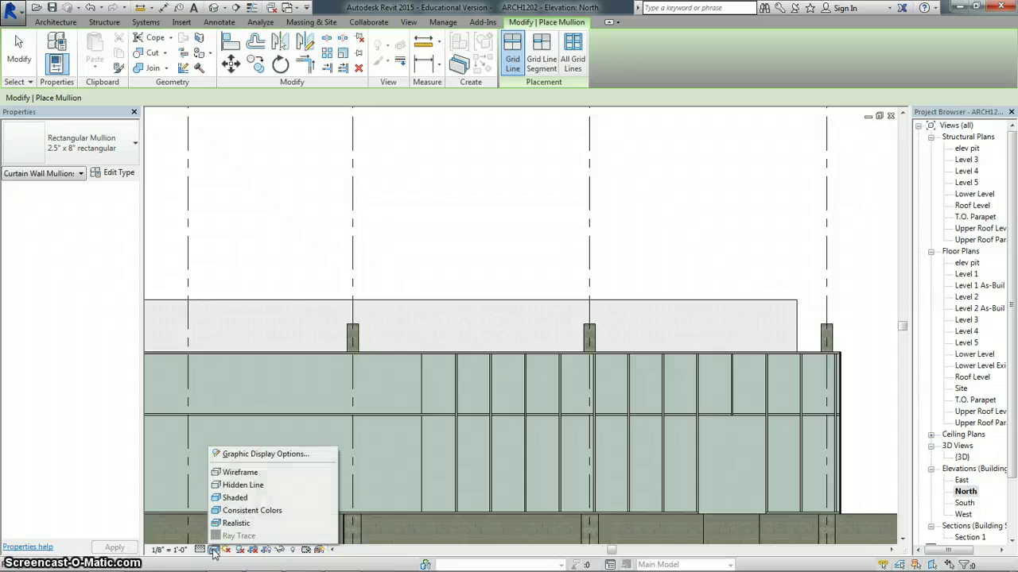
click(230, 485)
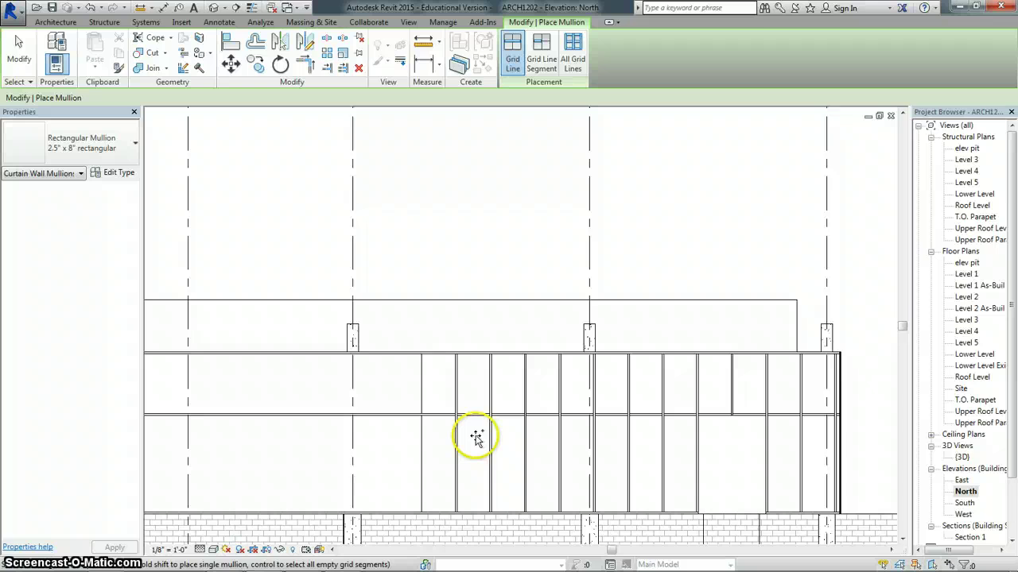
scroll(408, 384, up, 3)
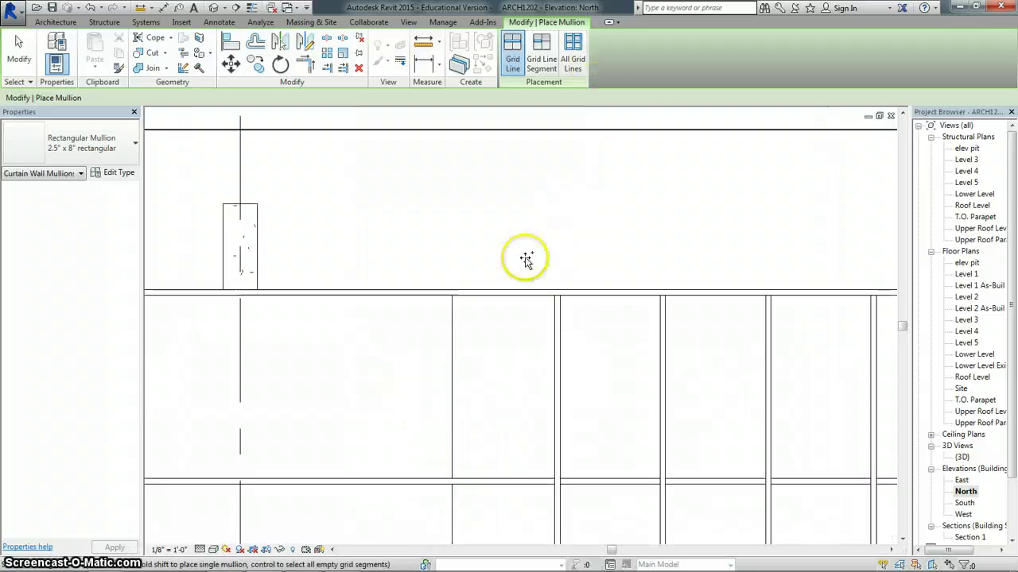
- Place a mullion on the remaining vertical grid line, then open the default {3D} view
scroll(508, 257, down, 3)
scroll(523, 390, up, 2)
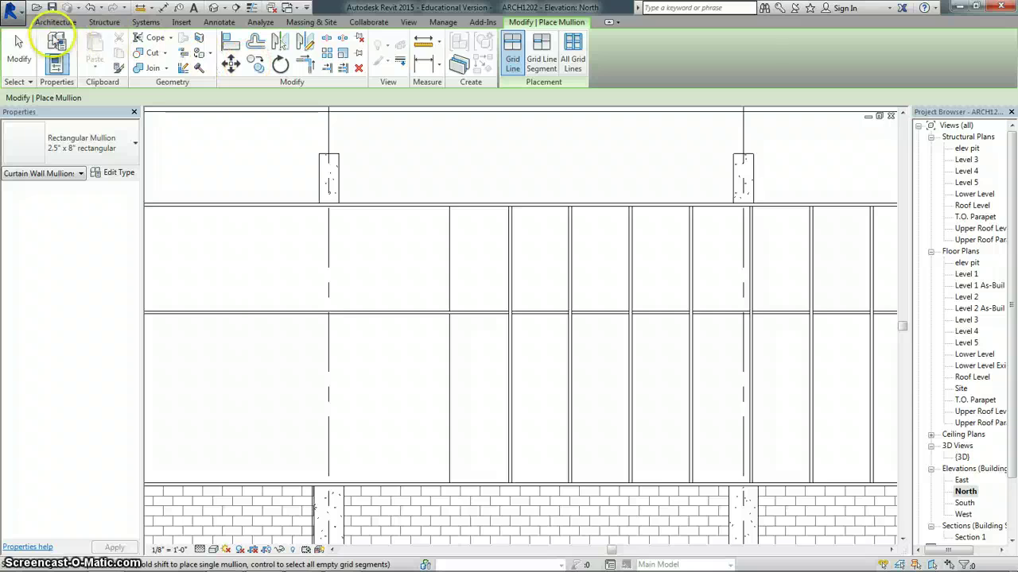
click(54, 23)
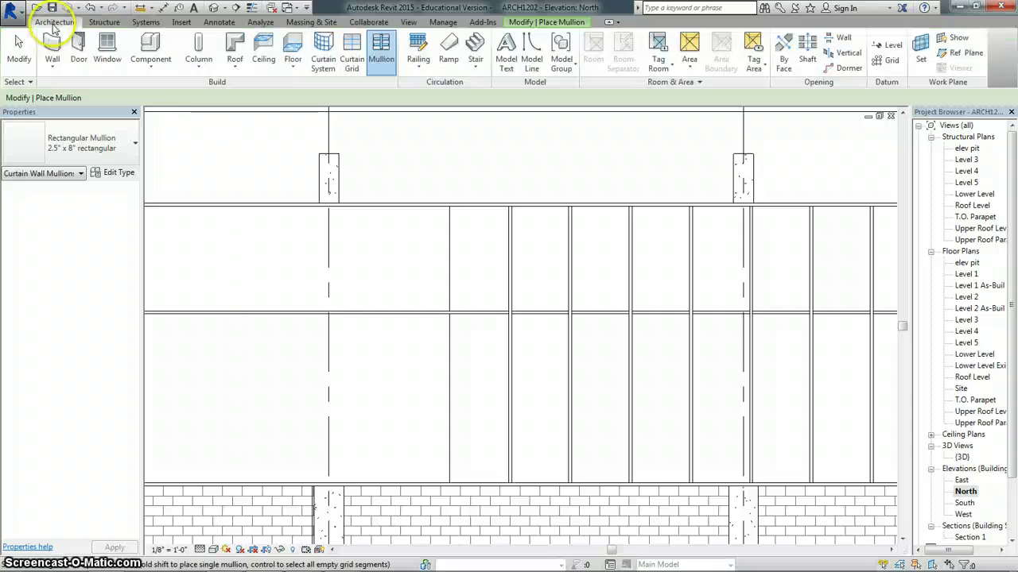
click(383, 50)
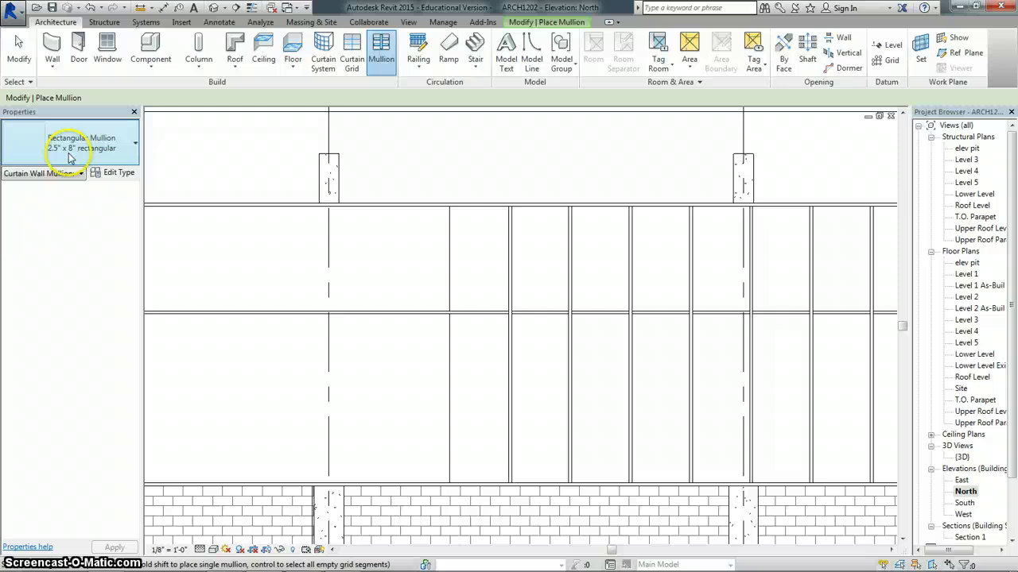
click(453, 412)
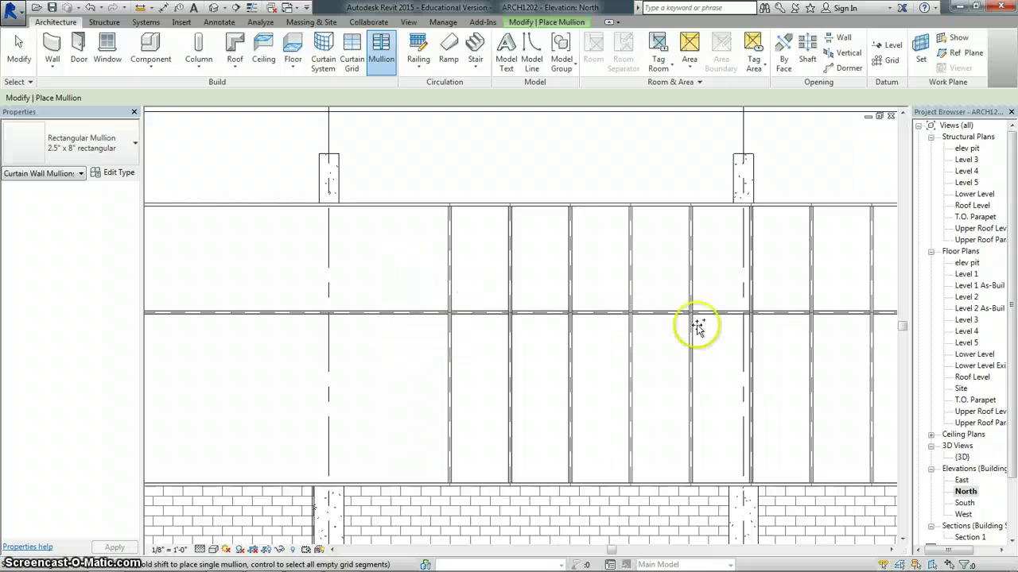
click(962, 458)
double_click(962, 457)
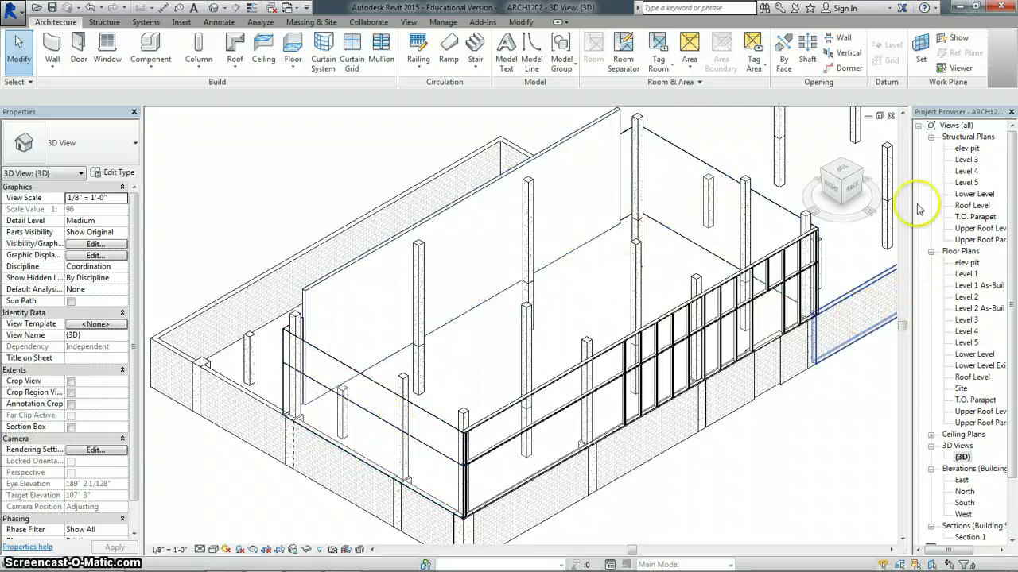
- Use the ViewCube top then corner for a zoomed isometric view of the curtain wall corner
click(861, 170)
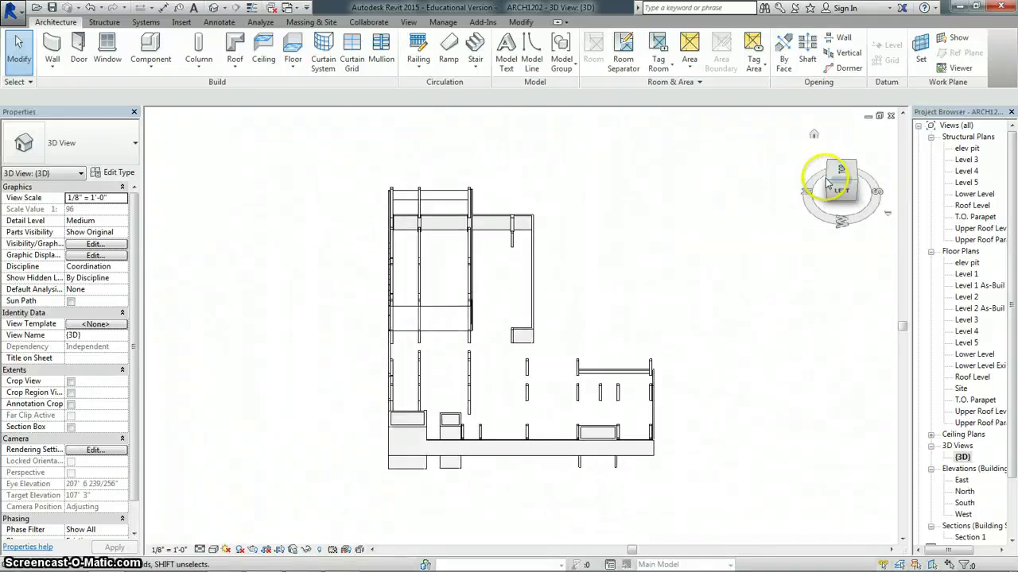
click(831, 186)
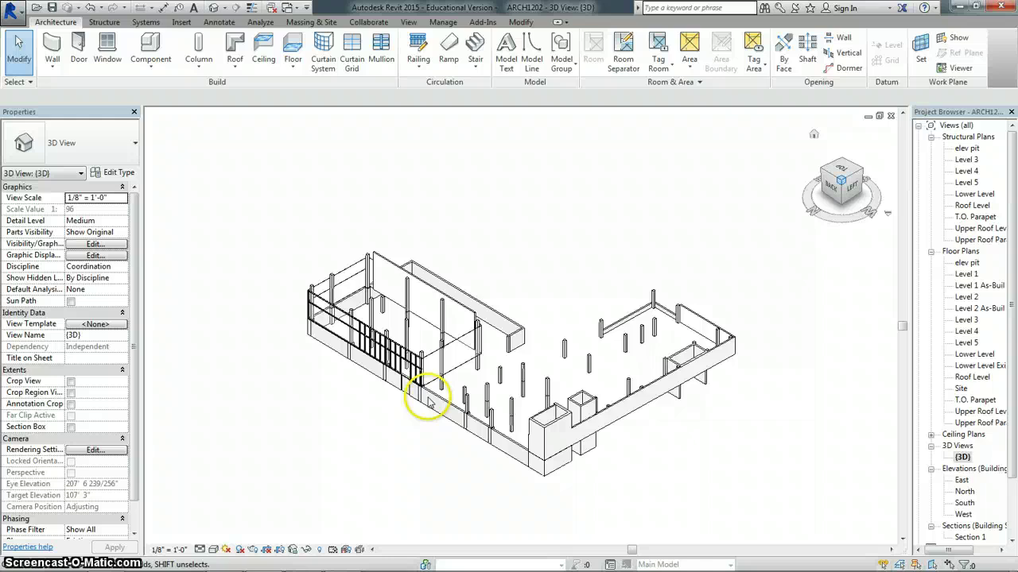
scroll(413, 375, up, 5)
scroll(419, 379, up, 3)
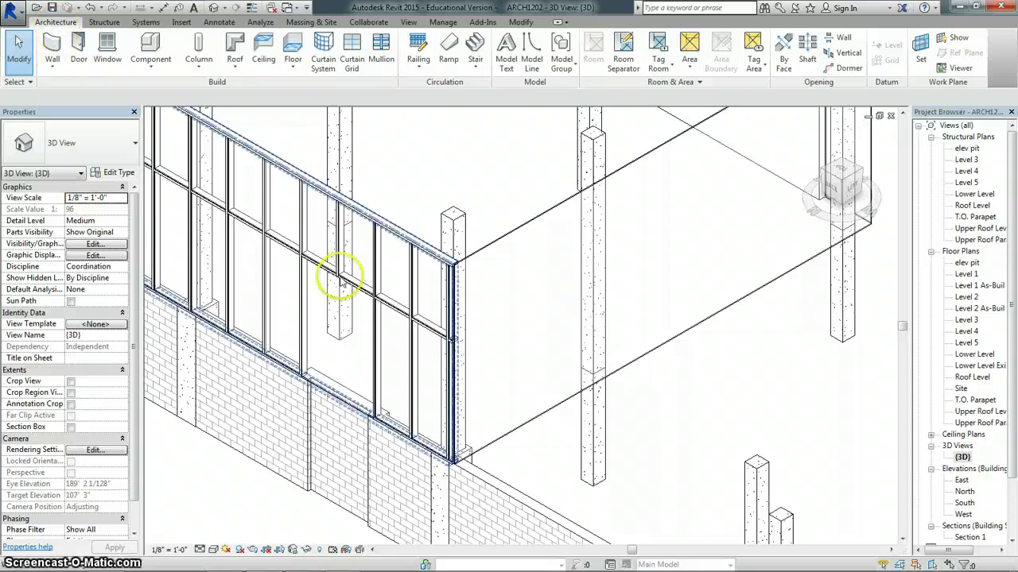
click(348, 52)
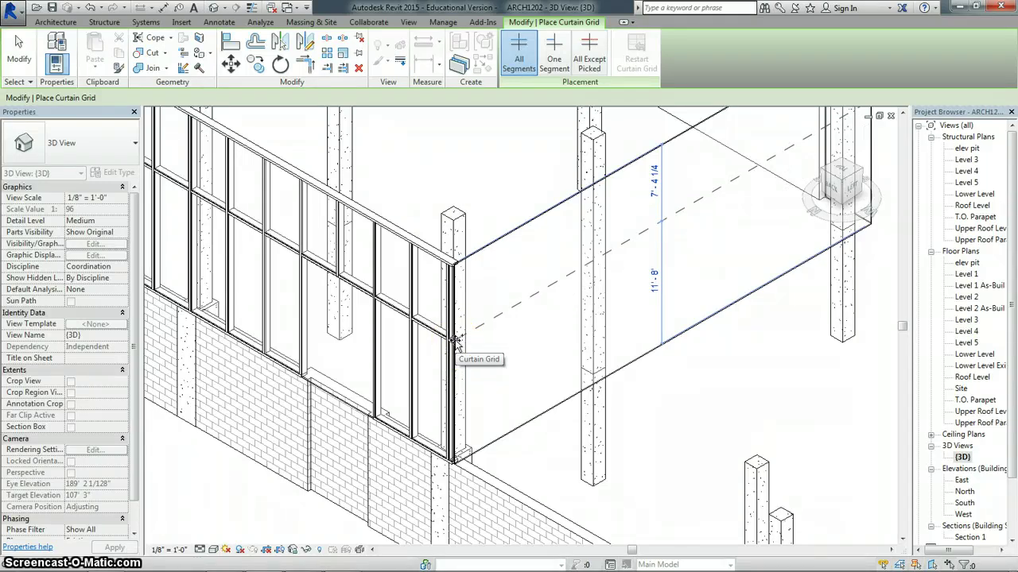
scroll(690, 407, down, 3)
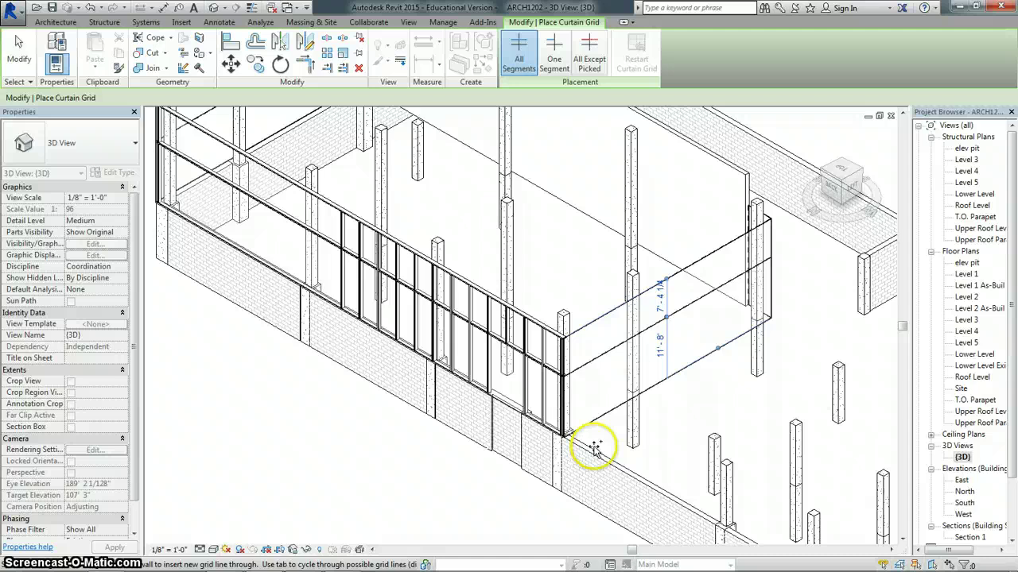
- End curtain grid placement, orbit to the curtain wall corner, and shade the 3D view
click(19, 49)
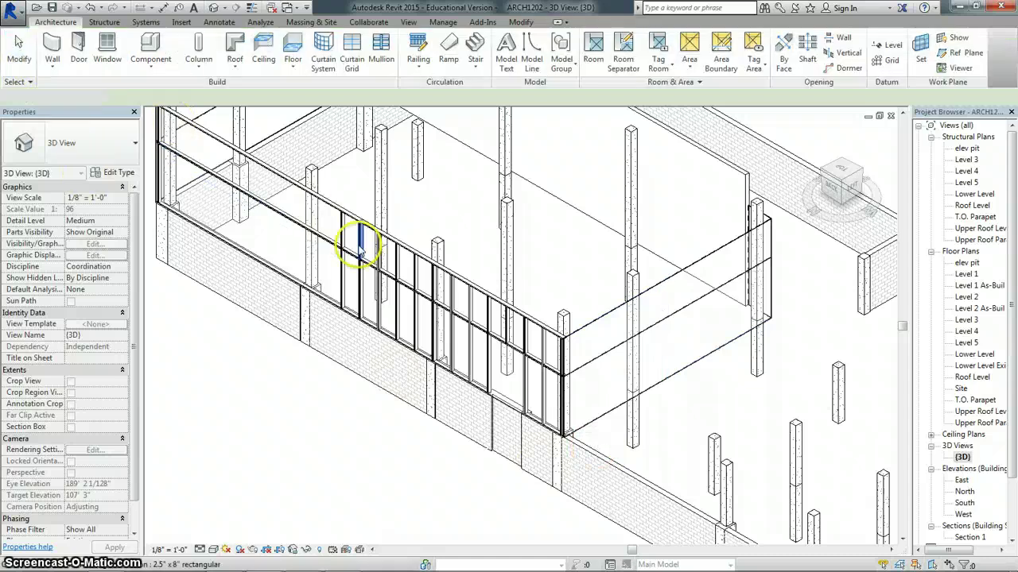
scroll(450, 355, up, 3)
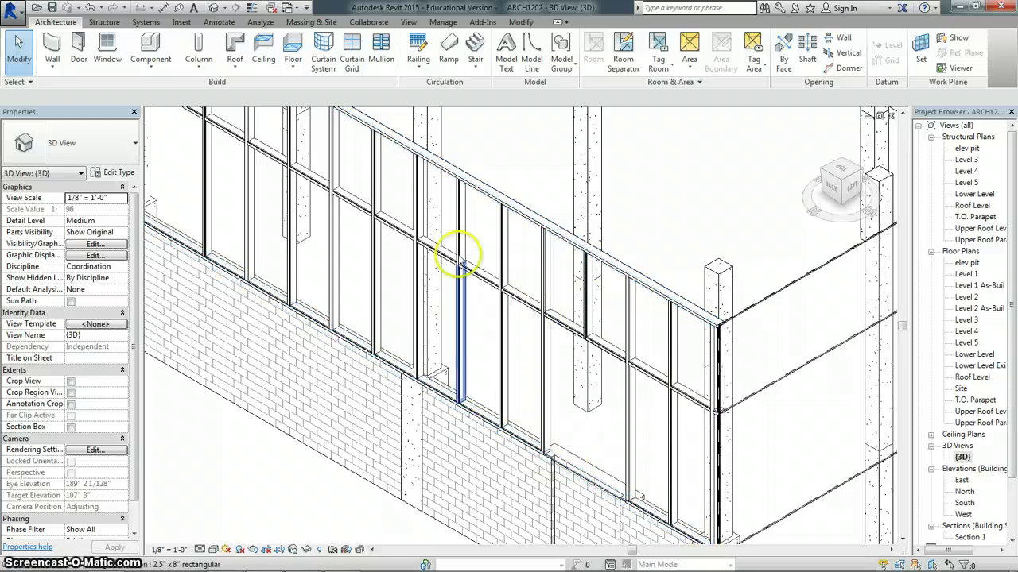
shift+middle_drag(519, 316, 498, 261)
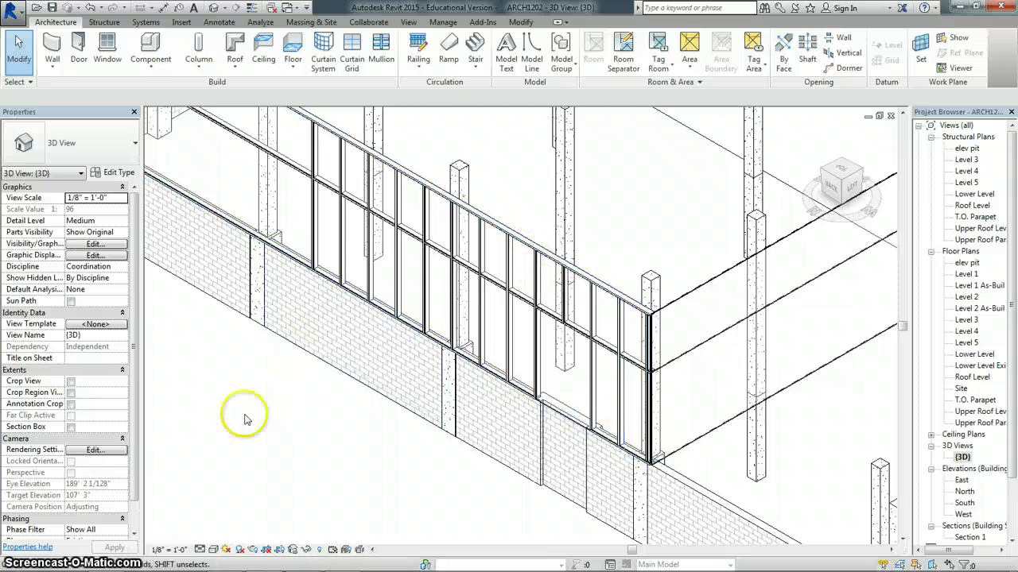
click(213, 550)
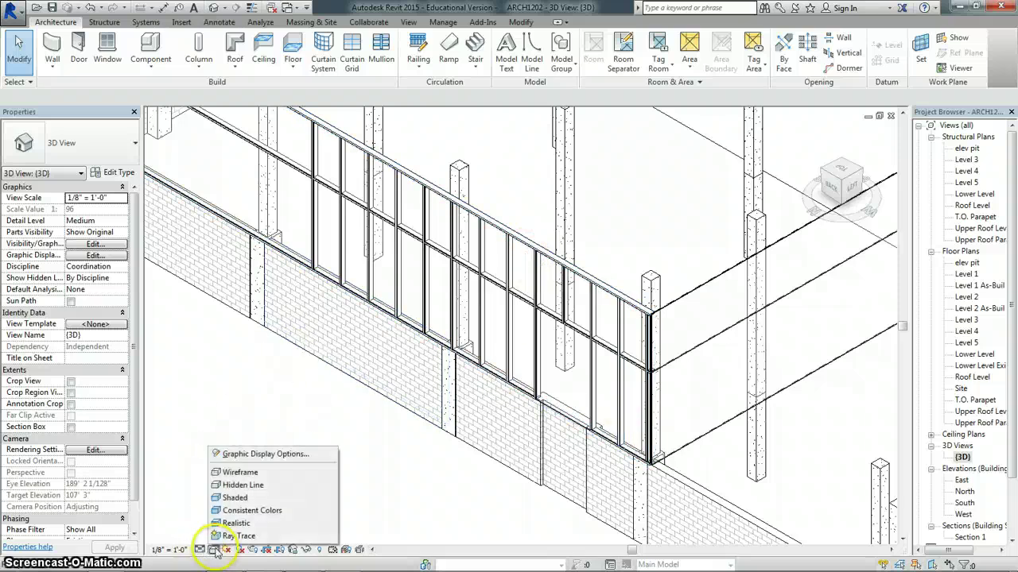
click(232, 499)
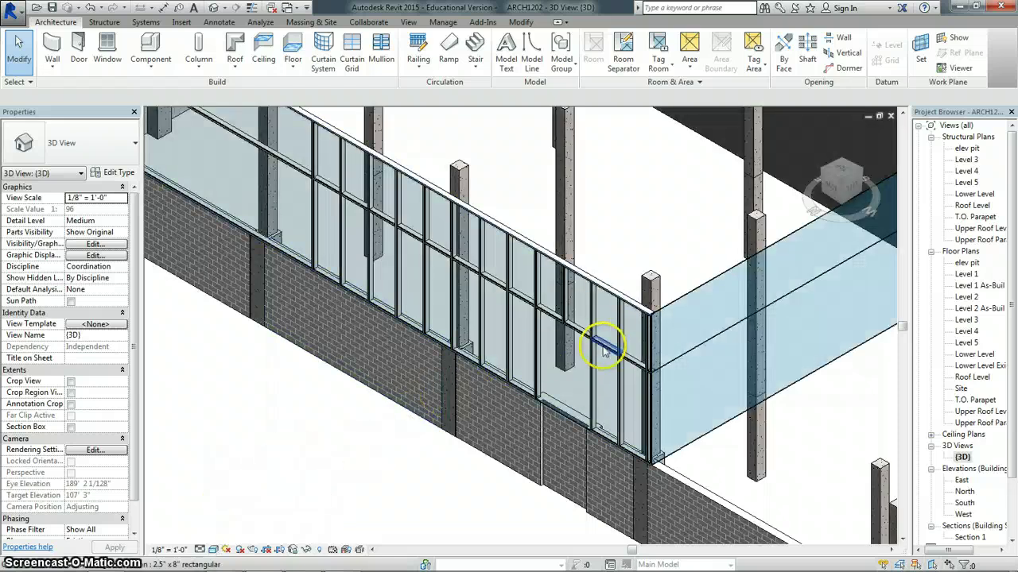
- Tab-cycle the highlight to pick out the single glazed curtain panel in the door bay
scroll(572, 358, up, 5)
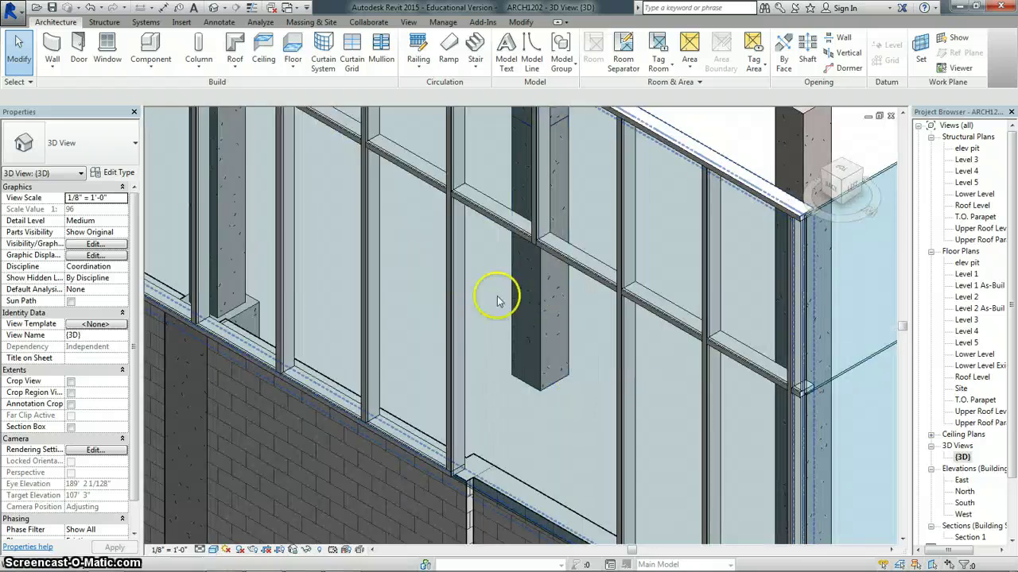
scroll(509, 342, down, 5)
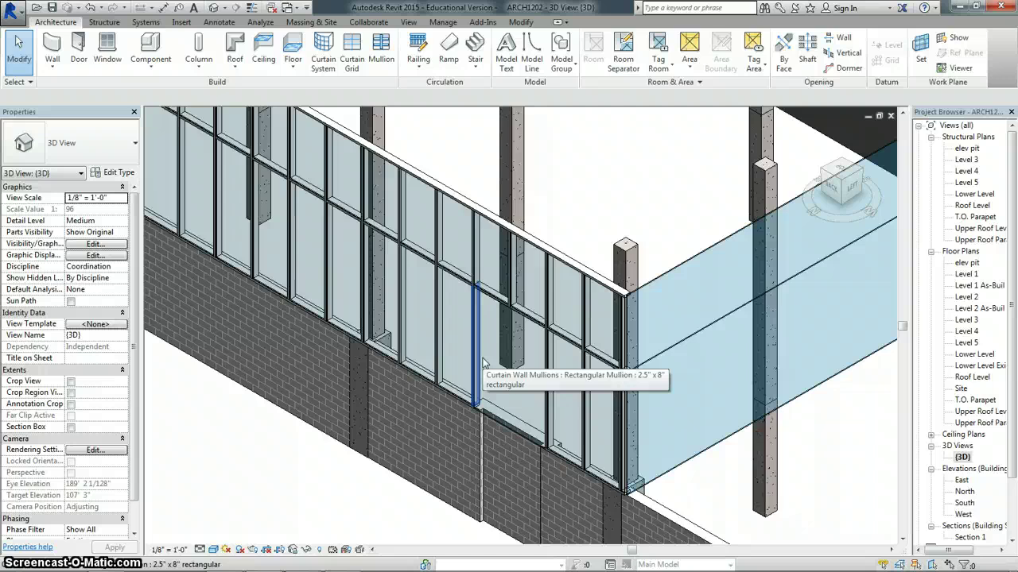
key(Tab)
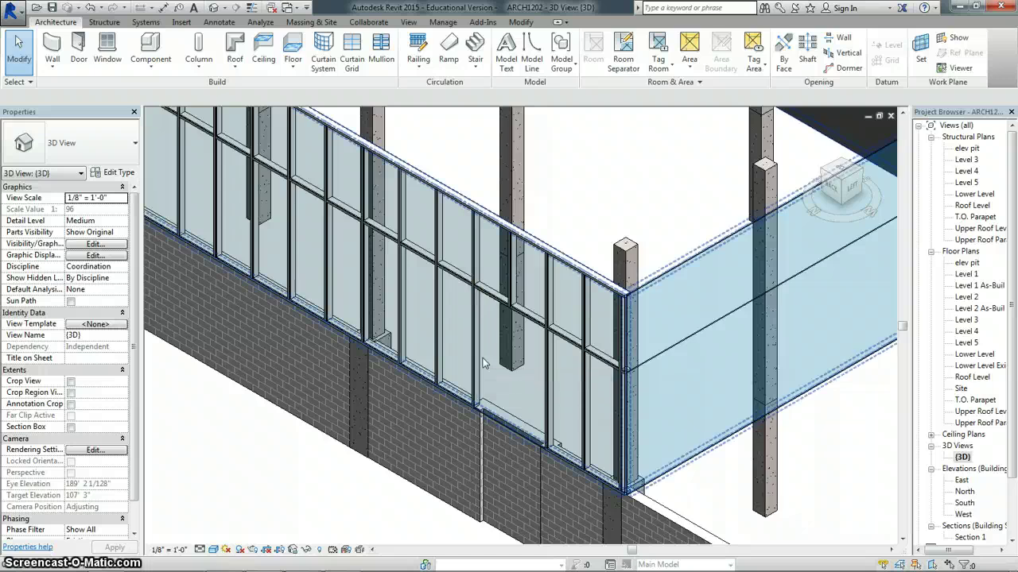
key(Tab)
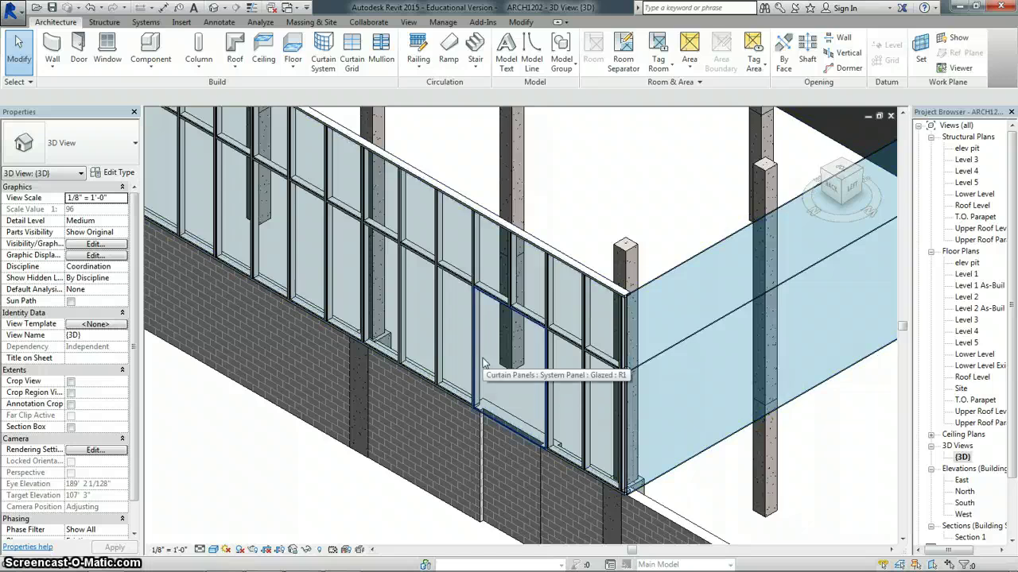
- Select the door-bay glazed panel, zoom in on it, and set the 3D view to Hidden Line
click(483, 363)
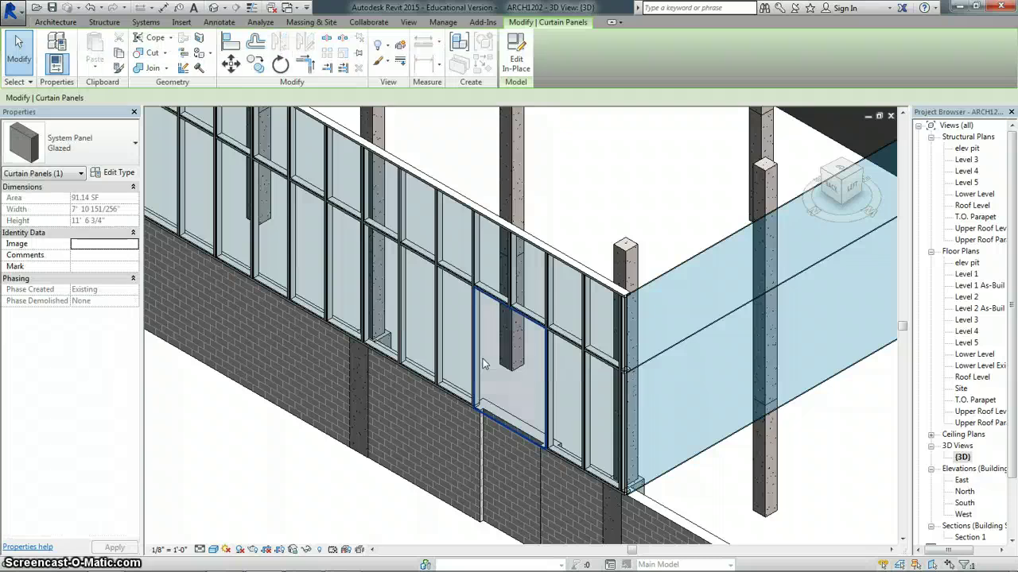
scroll(519, 387, up, 2)
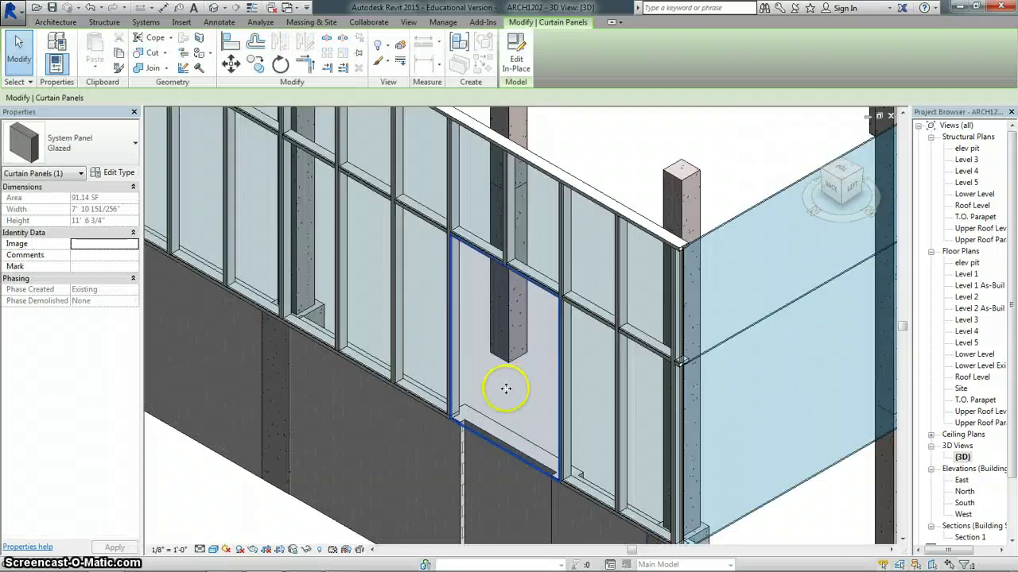
scroll(504, 387, up, 2)
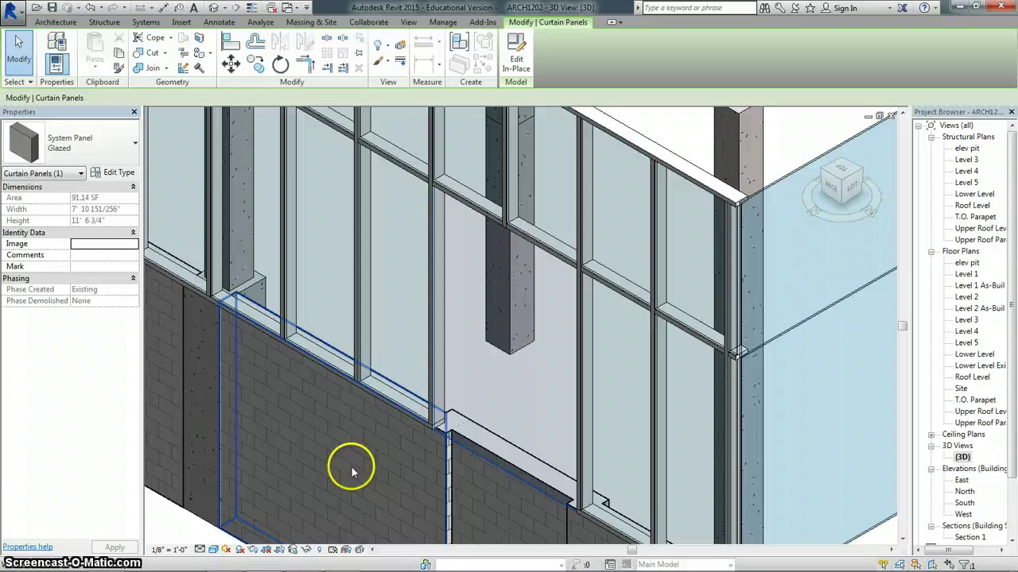
click(213, 549)
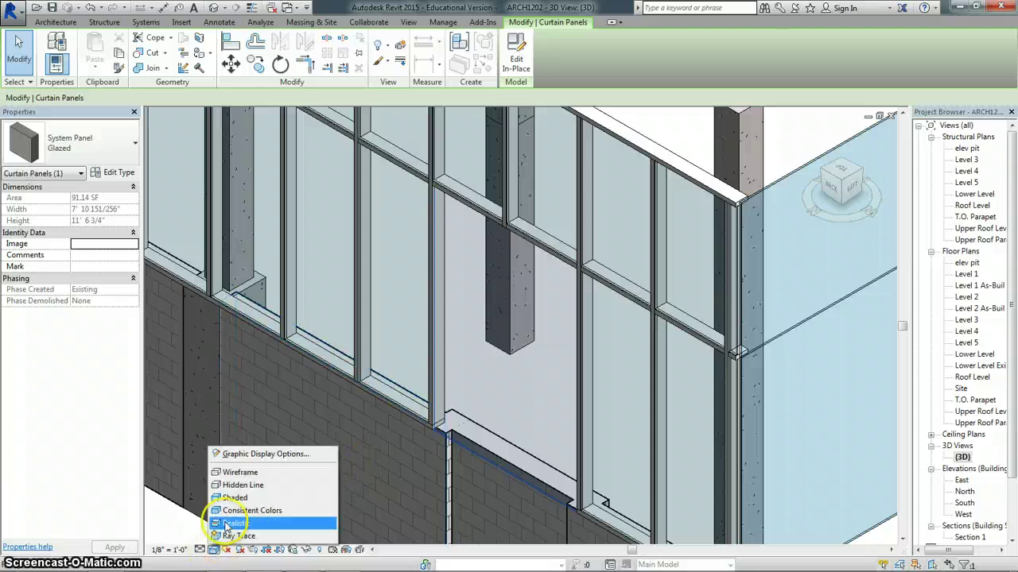
click(243, 484)
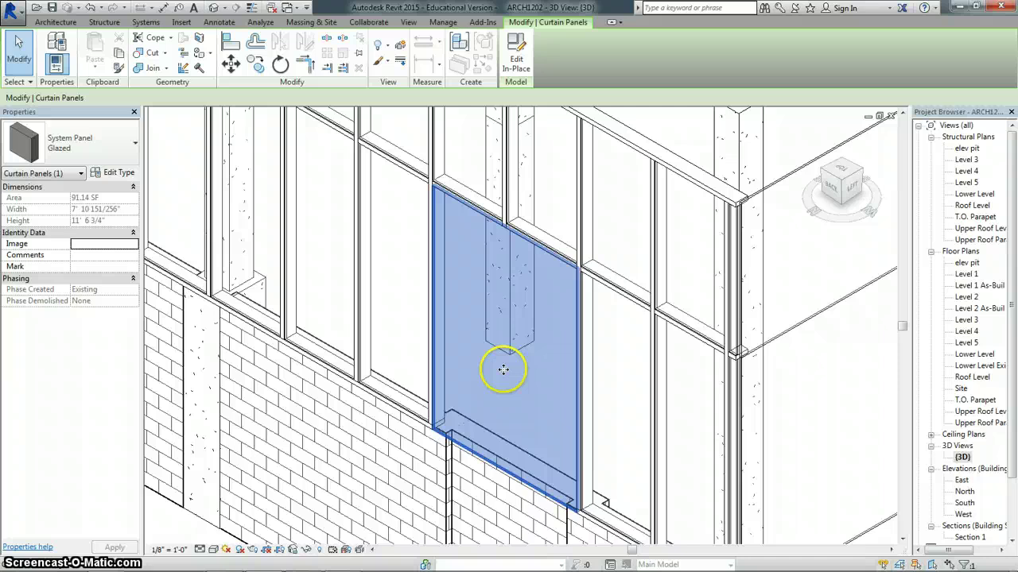
scroll(502, 427, down, 3)
scroll(506, 429, up, 2)
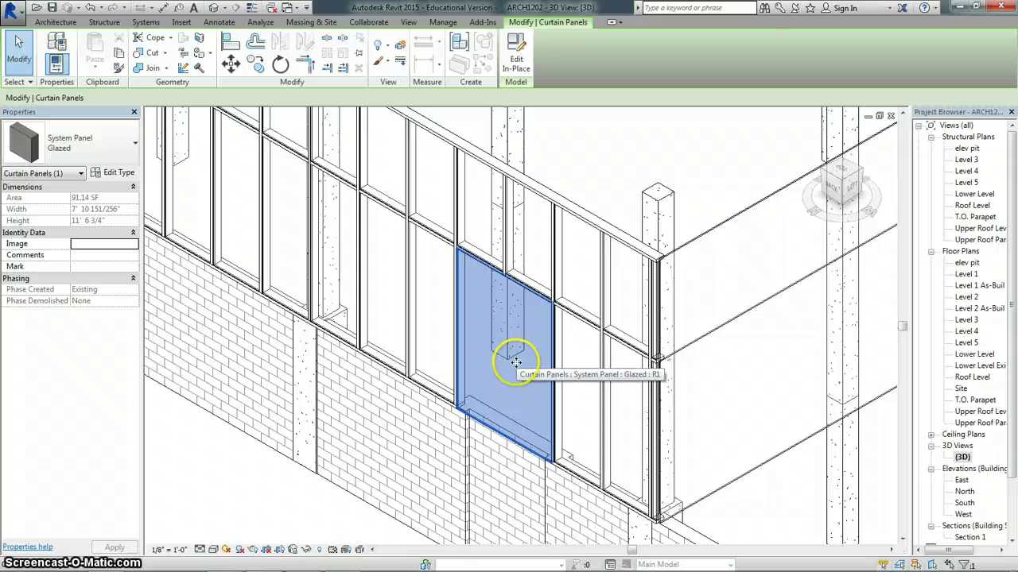
- Change the door-bay panel to Empty System Panel : Empty after briefly trying Solid, then deselect it
click(108, 151)
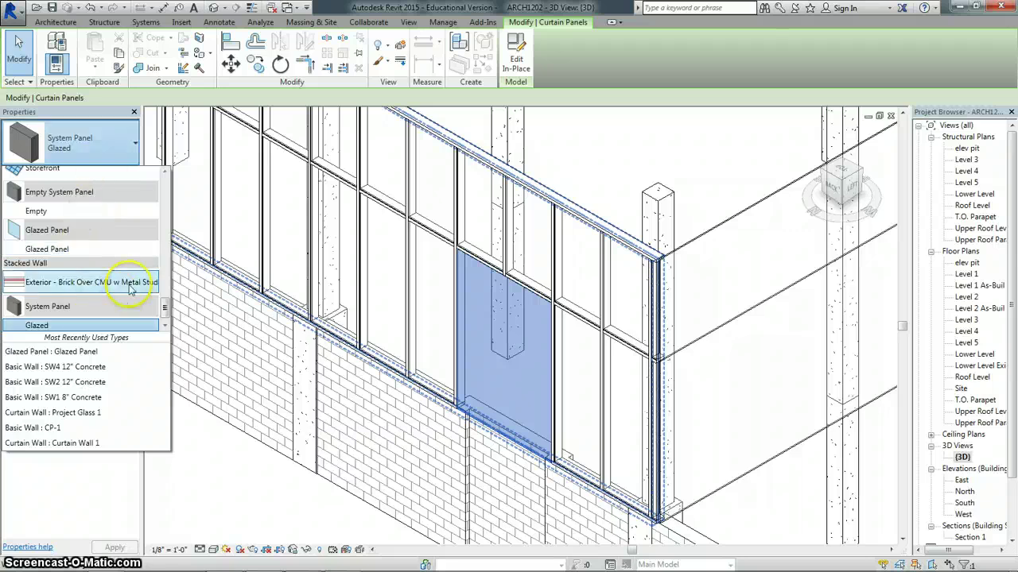
click(136, 253)
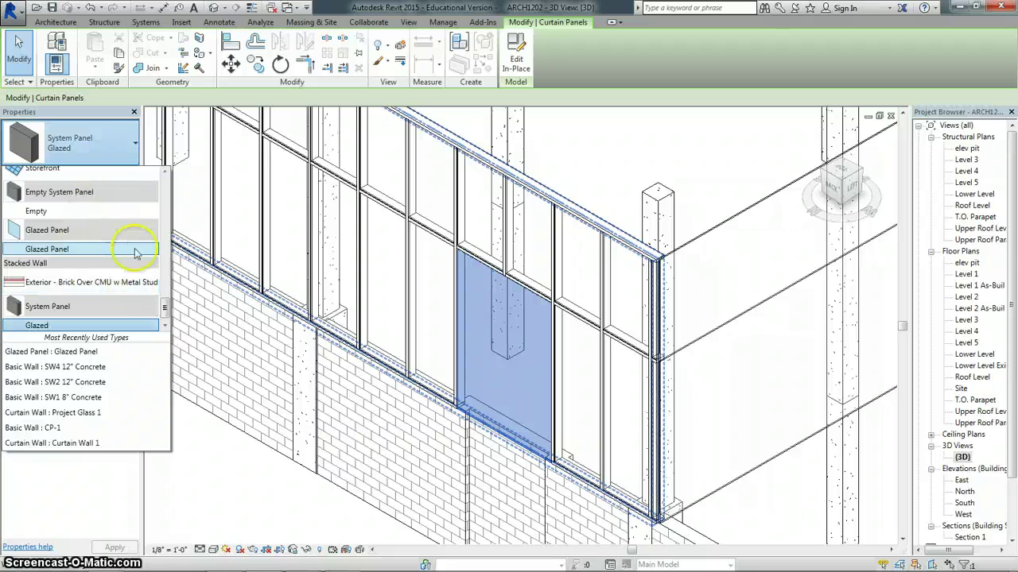
click(48, 217)
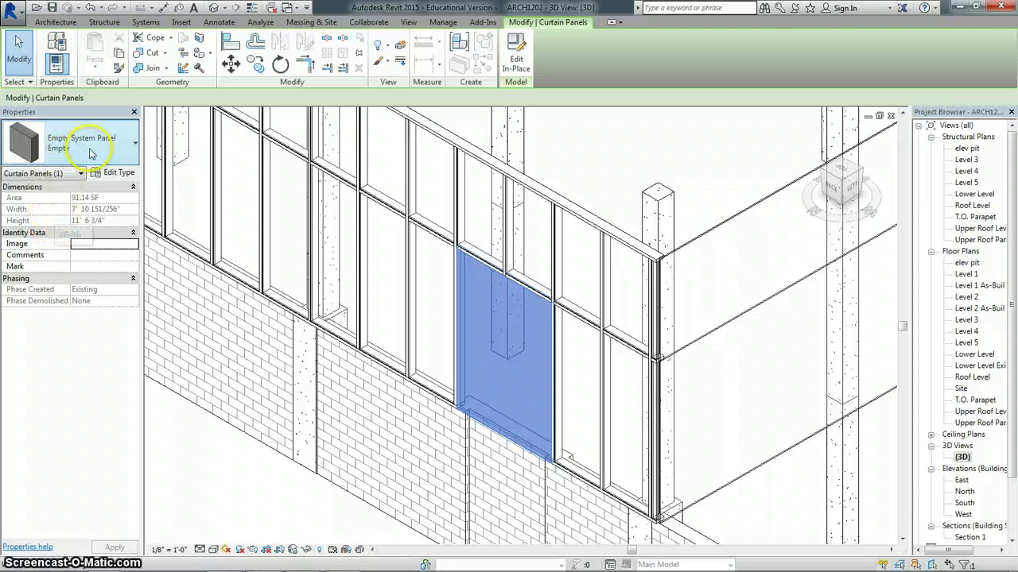
click(120, 143)
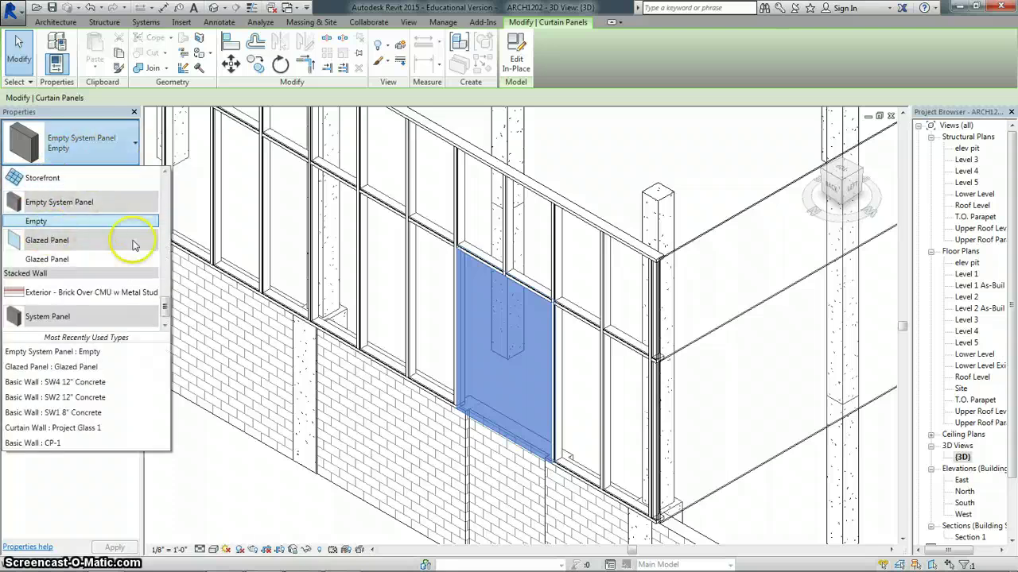
mouse_move(166, 308)
mouse_down()
mouse_move(170, 288)
mouse_move(176, 297)
mouse_up()
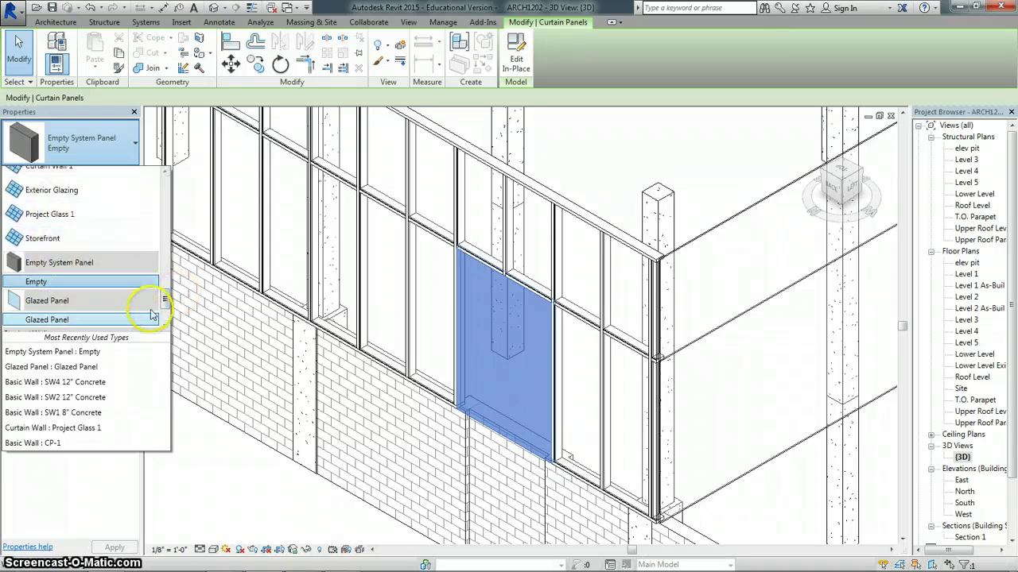
drag(163, 300, 165, 309)
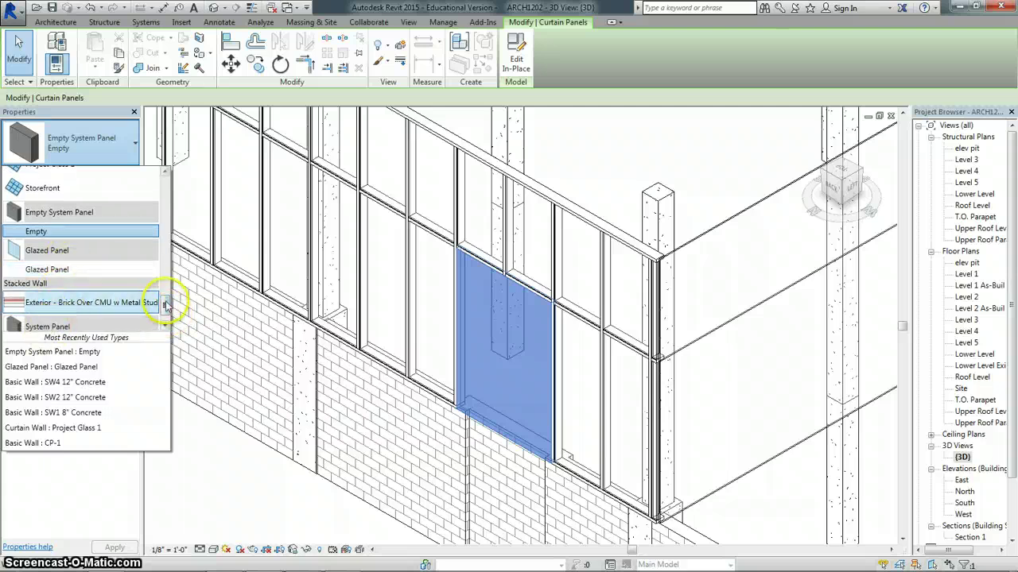
drag(165, 305, 165, 315)
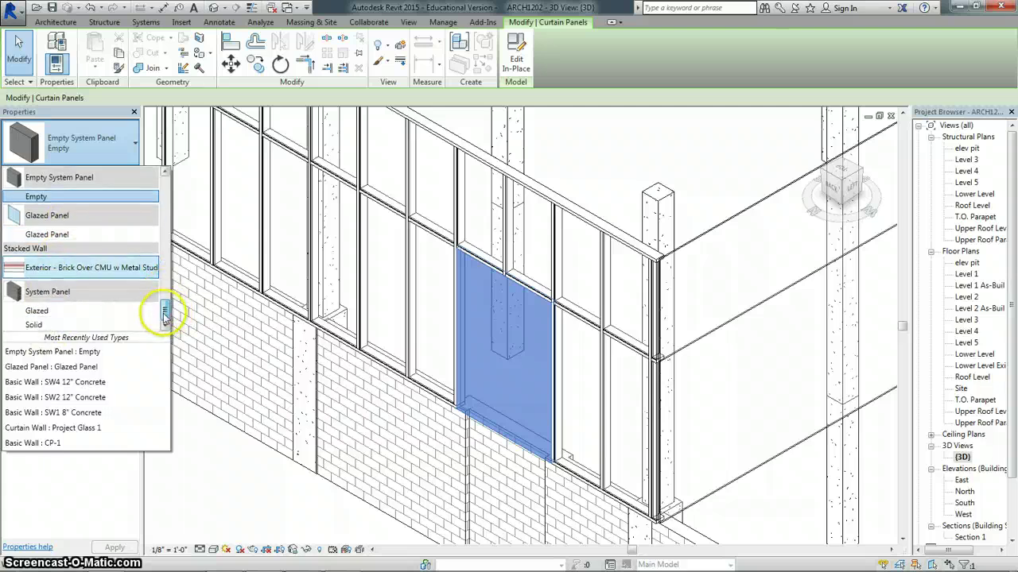
click(49, 326)
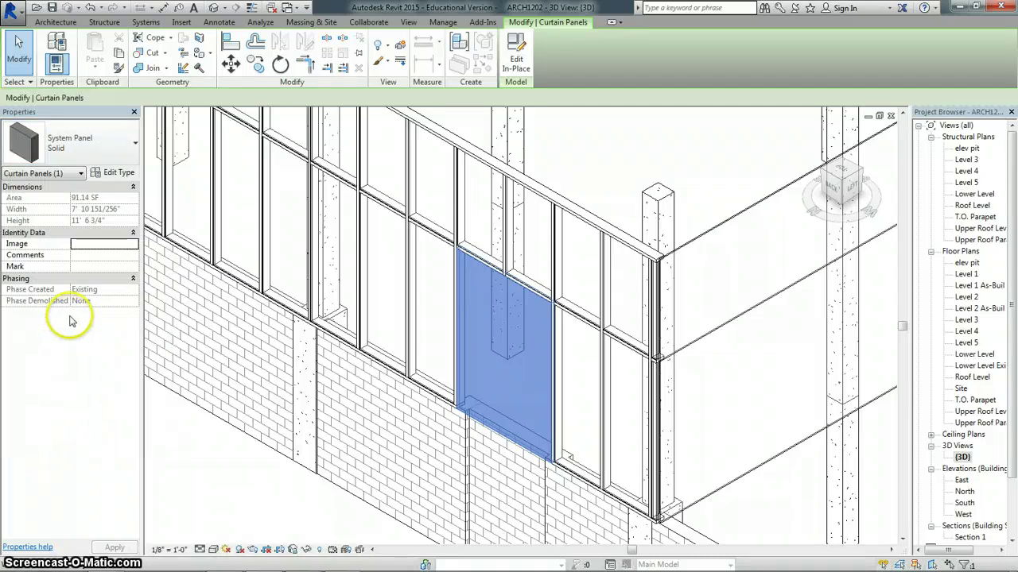
click(130, 139)
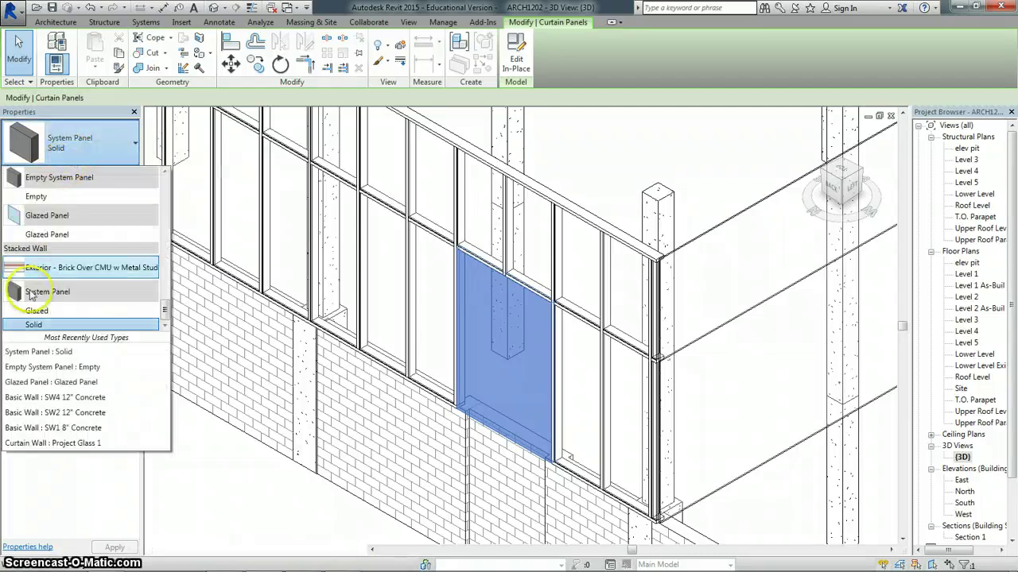
click(50, 197)
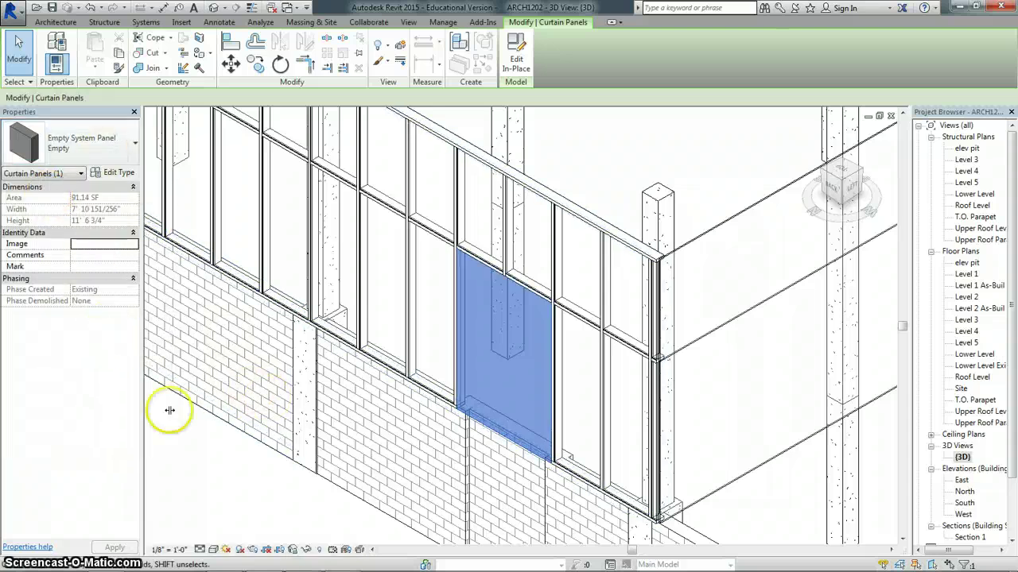
click(165, 458)
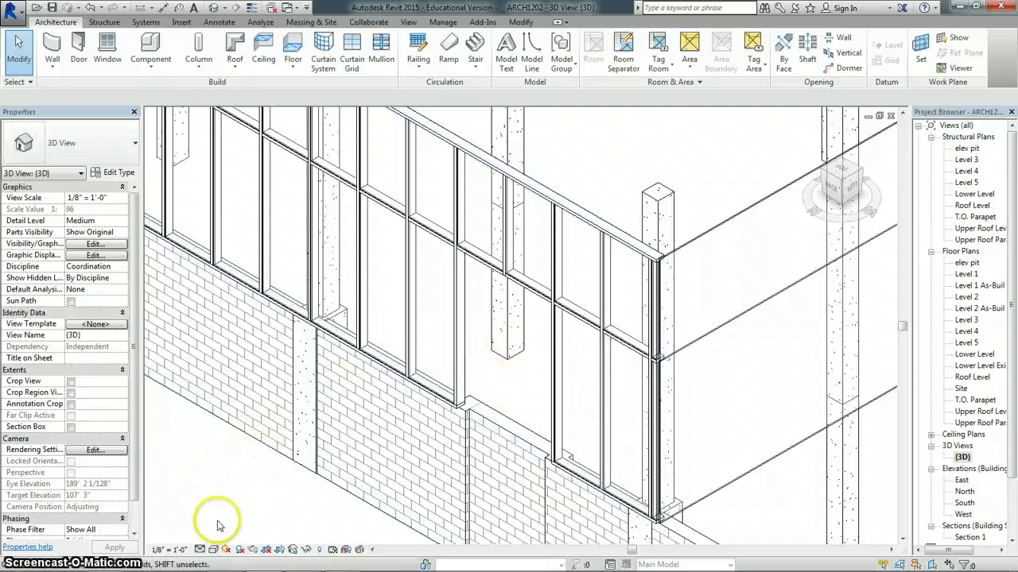
- Switch the view to Consistent Colors and delete the mullion beside the empty bay
click(213, 549)
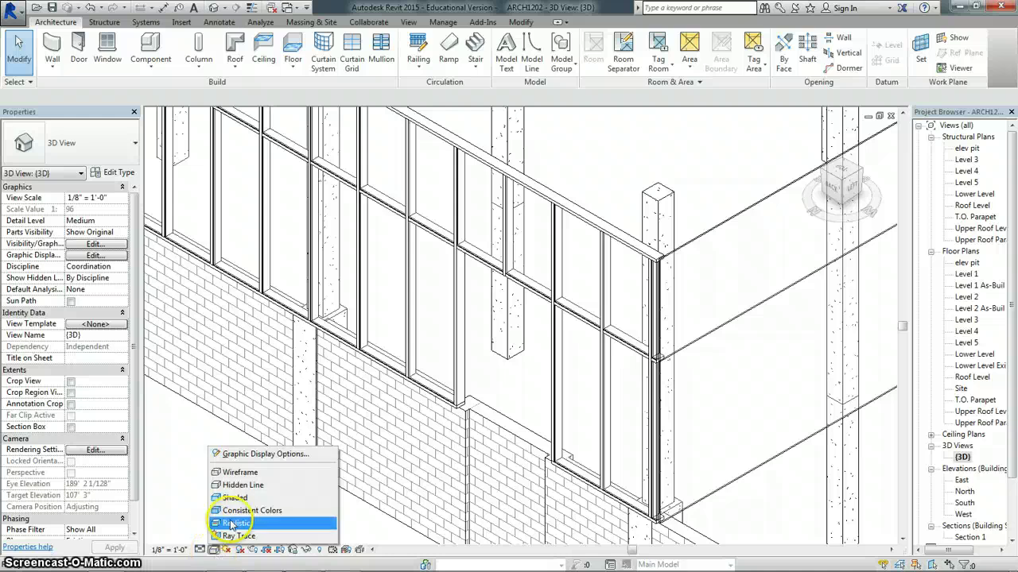
click(236, 511)
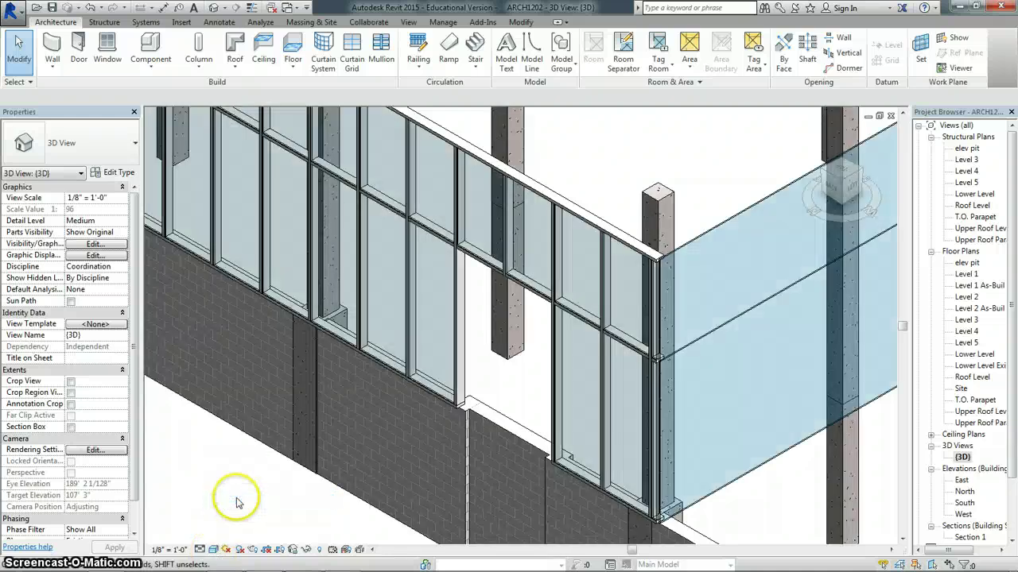
click(463, 385)
key(Delete)
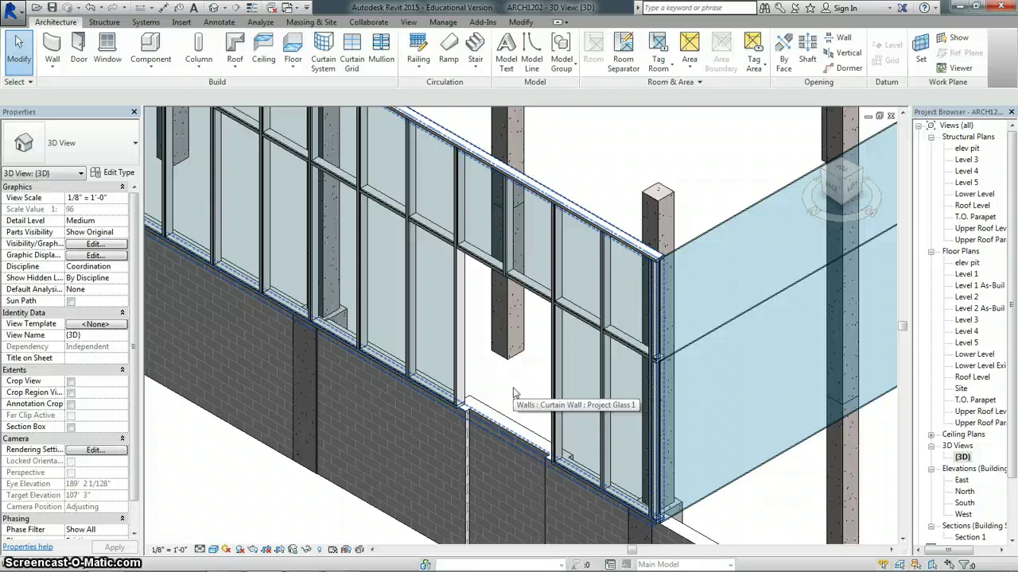
- Tab-select the empty bay panel, change it to System Panel : Glazed, and deselect
click(504, 345)
click(466, 296)
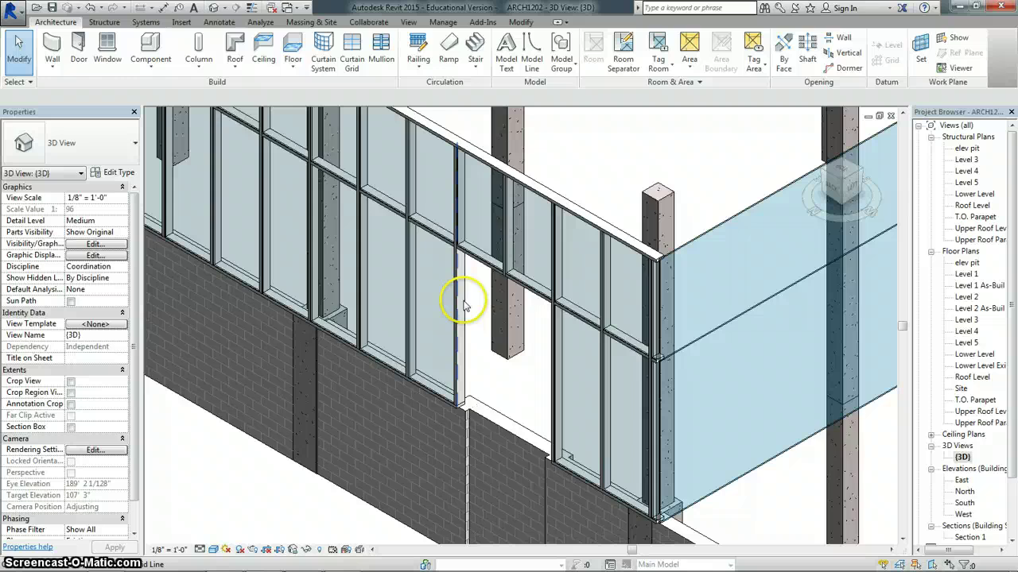
click(464, 306)
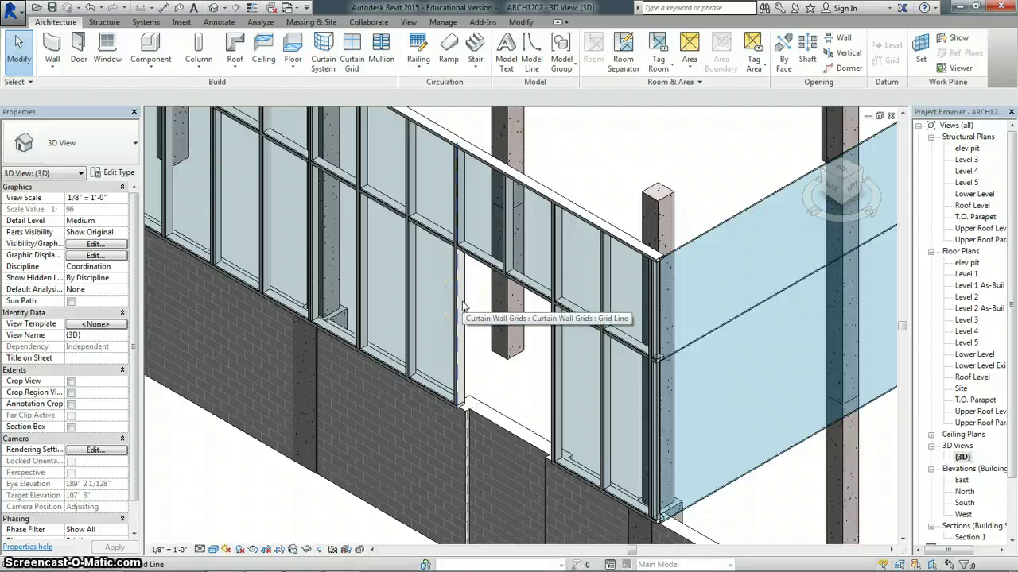
key(Tab)
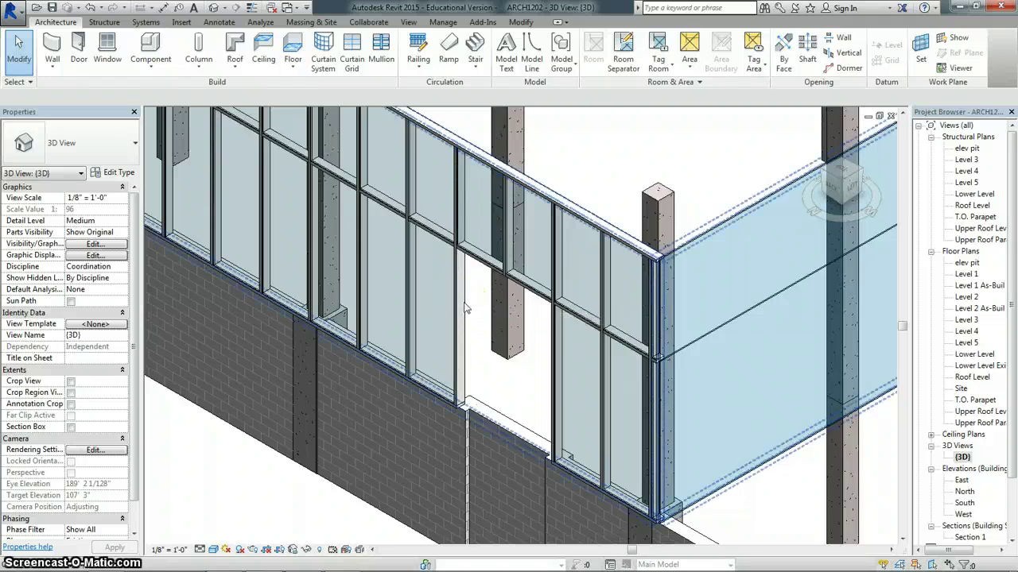
click(465, 308)
click(464, 304)
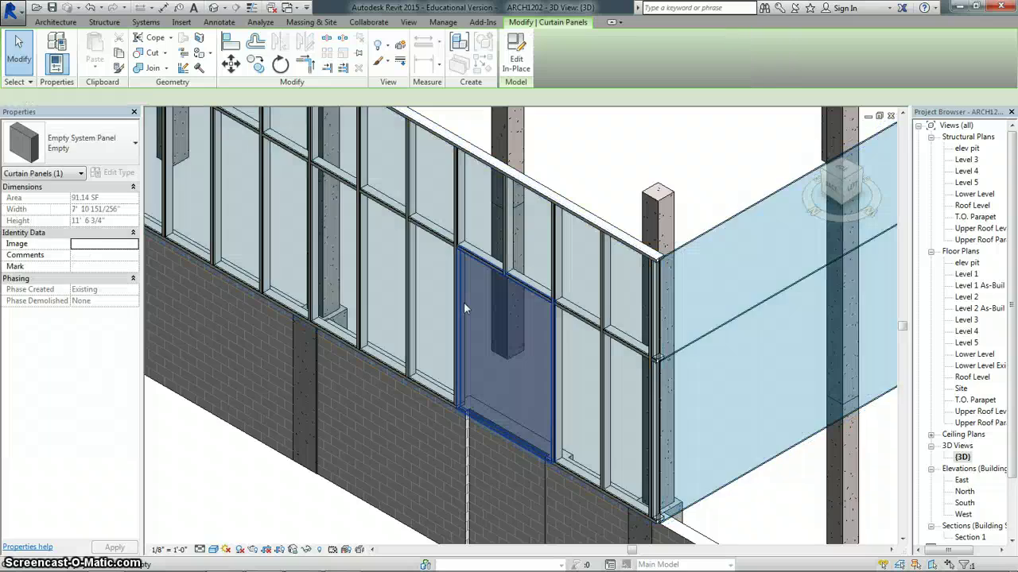
click(115, 145)
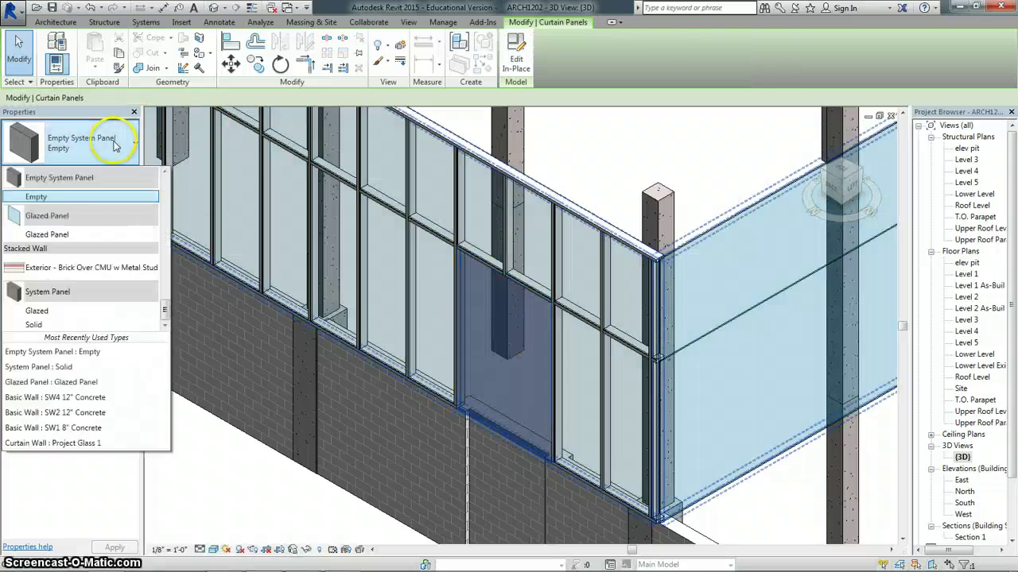
click(48, 312)
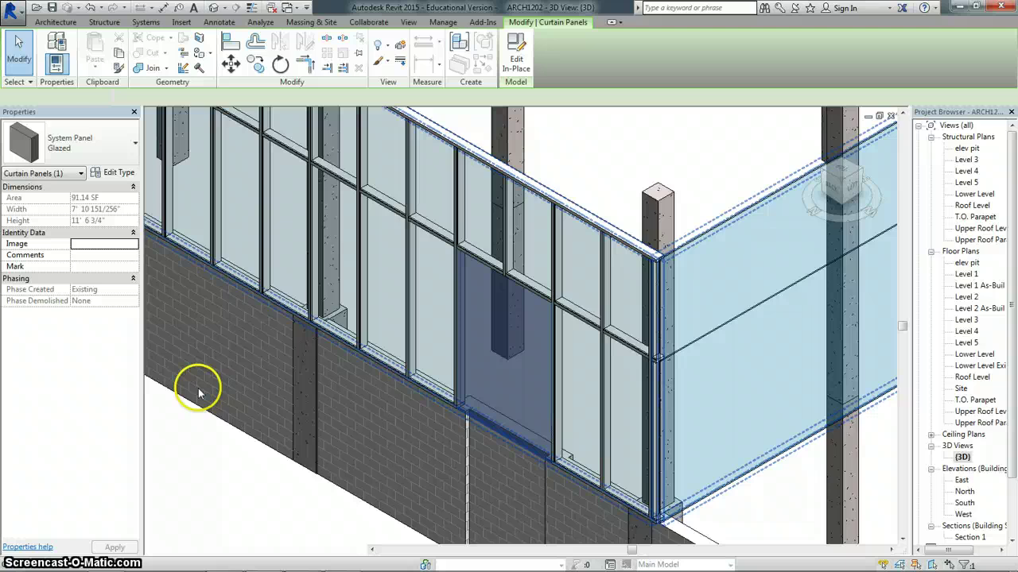
click(236, 450)
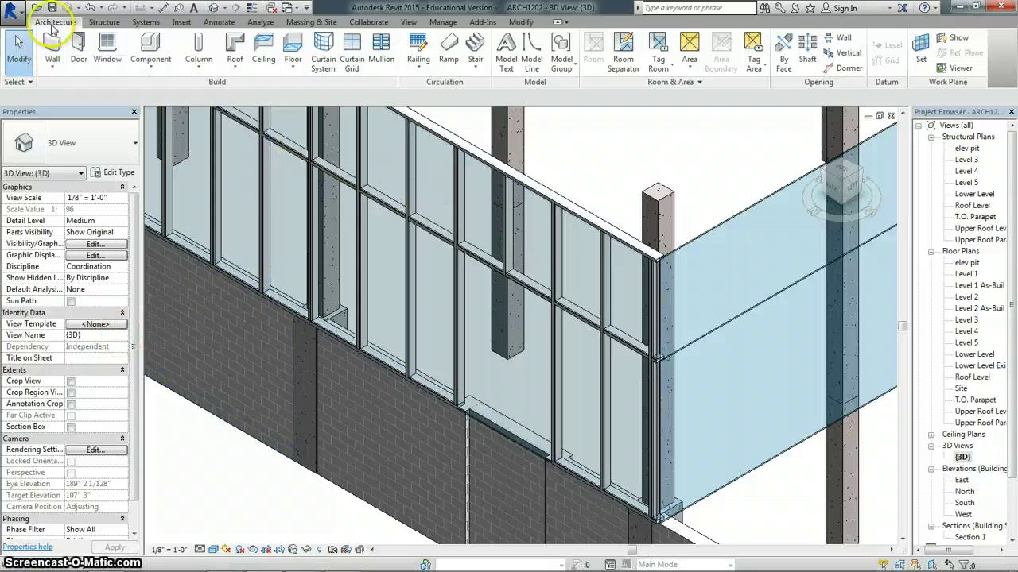
- Cancel the Wall tool and bring up Load Family from the Insert tab
click(53, 41)
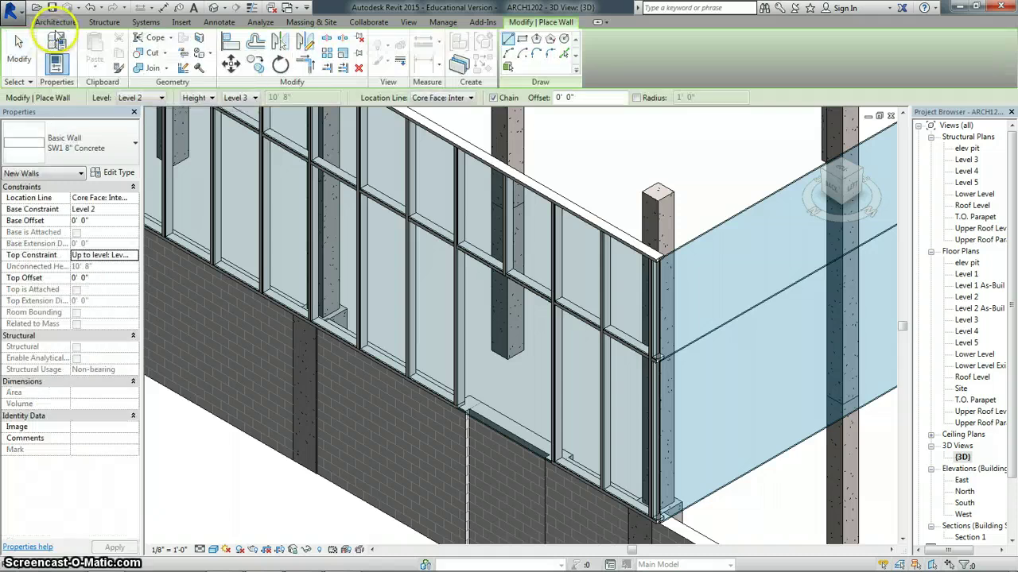
click(49, 23)
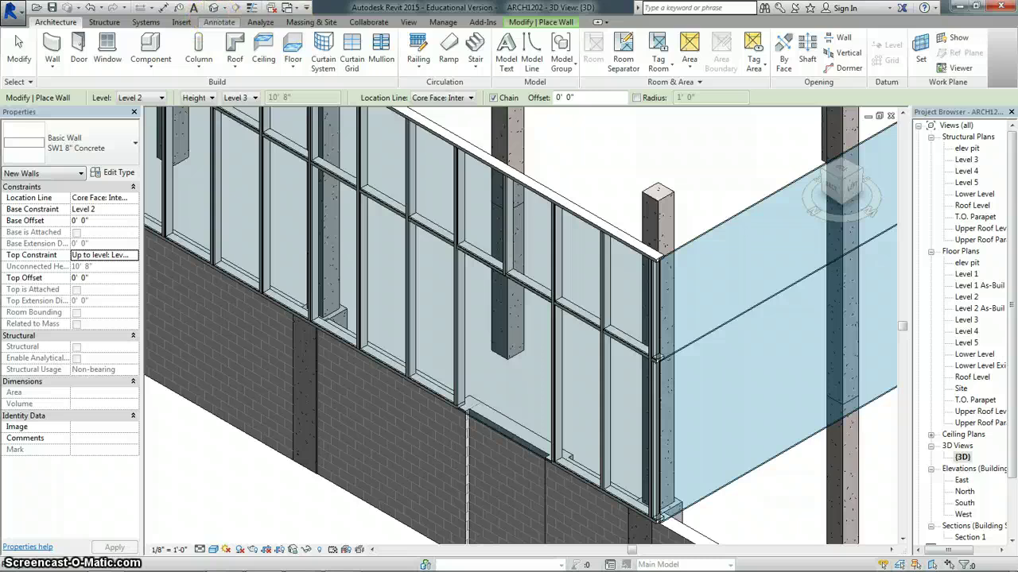
click(525, 22)
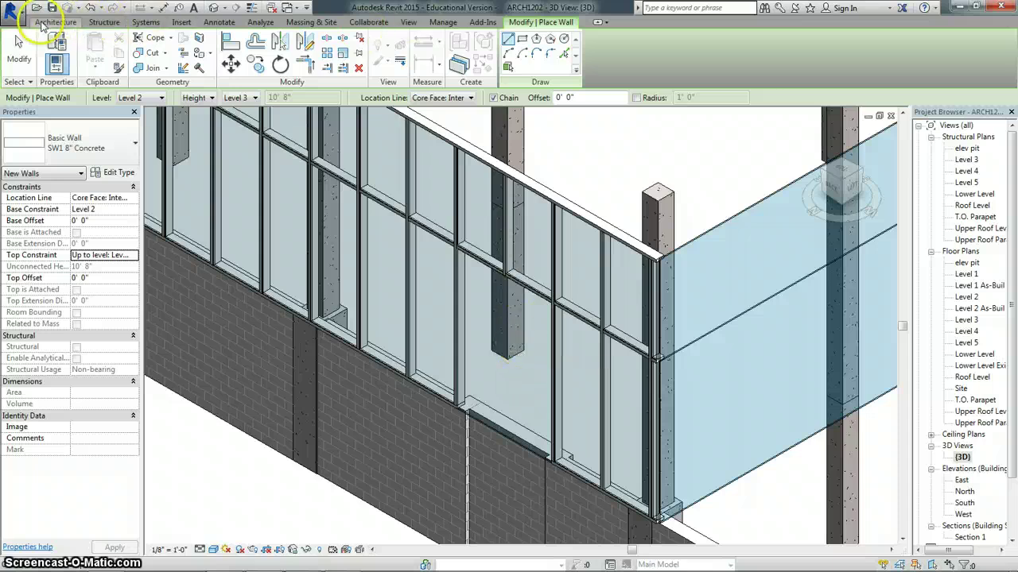
click(182, 22)
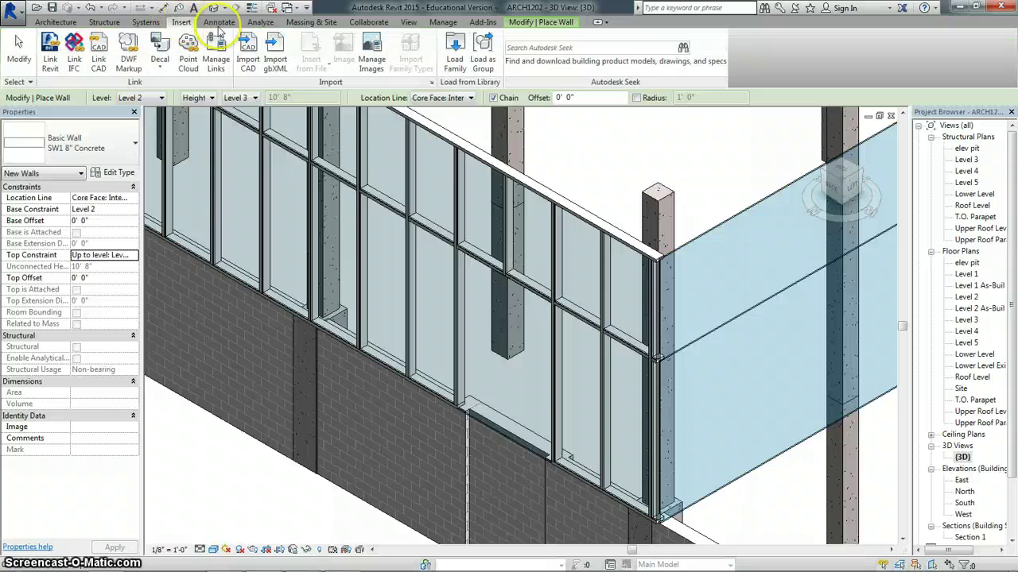
click(455, 49)
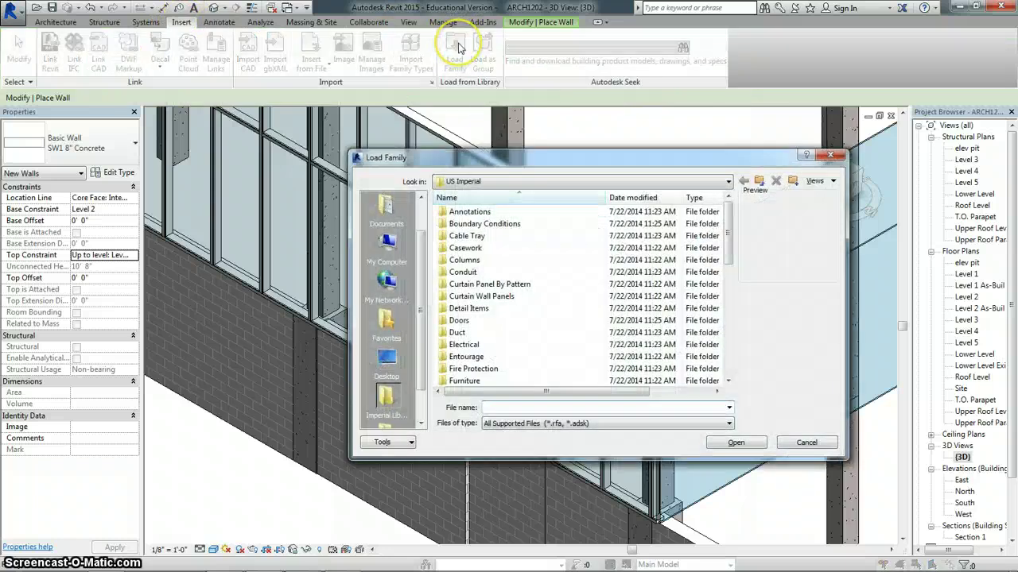
- Preview the Dbl Glass and Sgl Glass doors, then load Curtain Wall-Store Front-Dbl.rfa from Doors
click(458, 322)
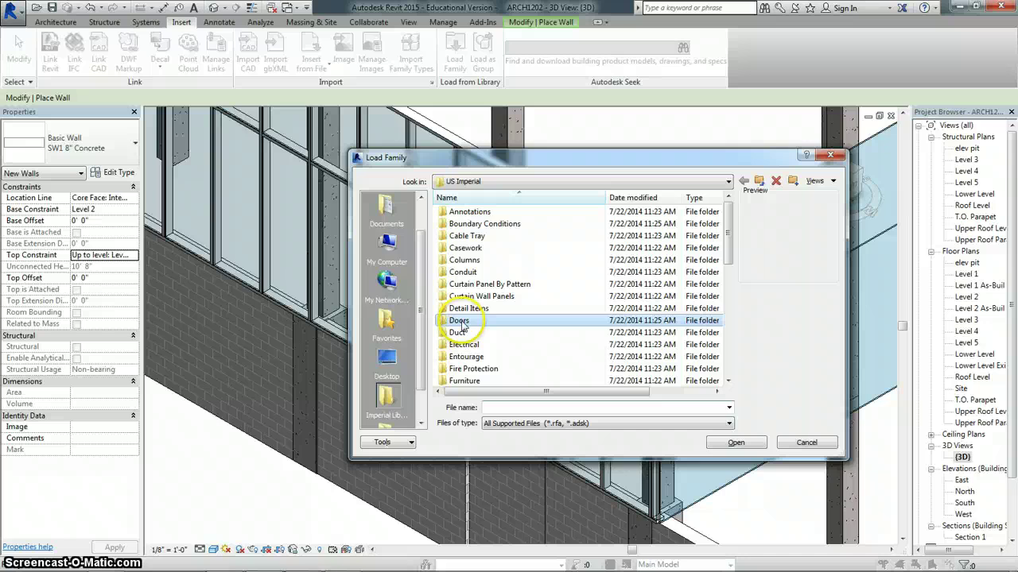
double_click(458, 322)
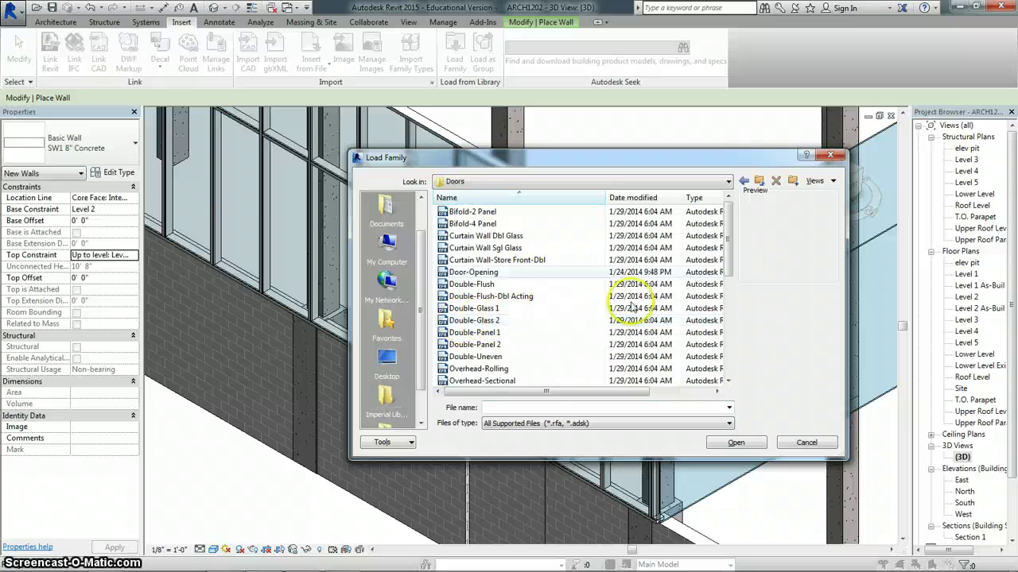
mouse_move(728, 256)
mouse_down()
mouse_move(720, 386)
mouse_move(725, 253)
mouse_up()
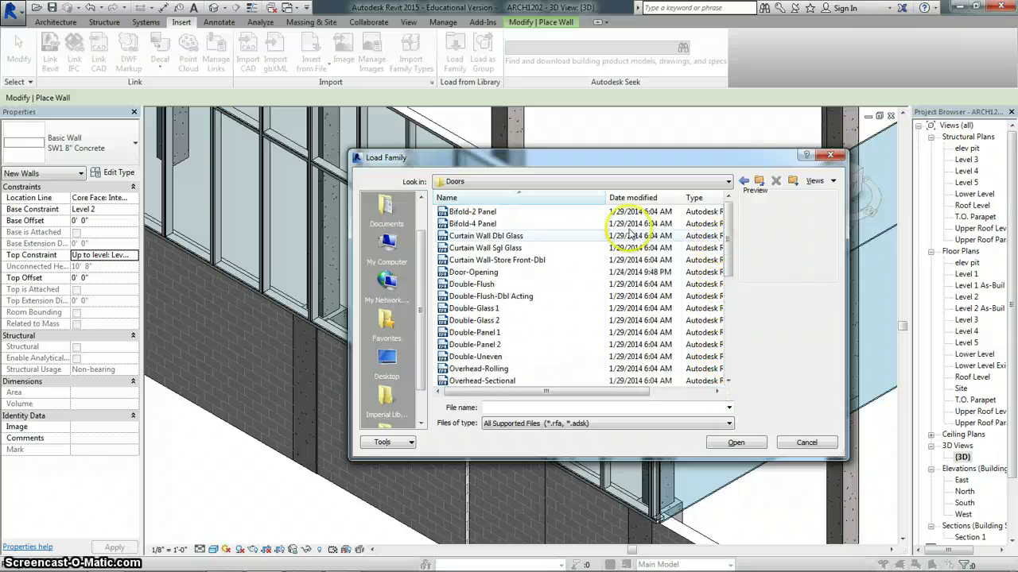
click(480, 236)
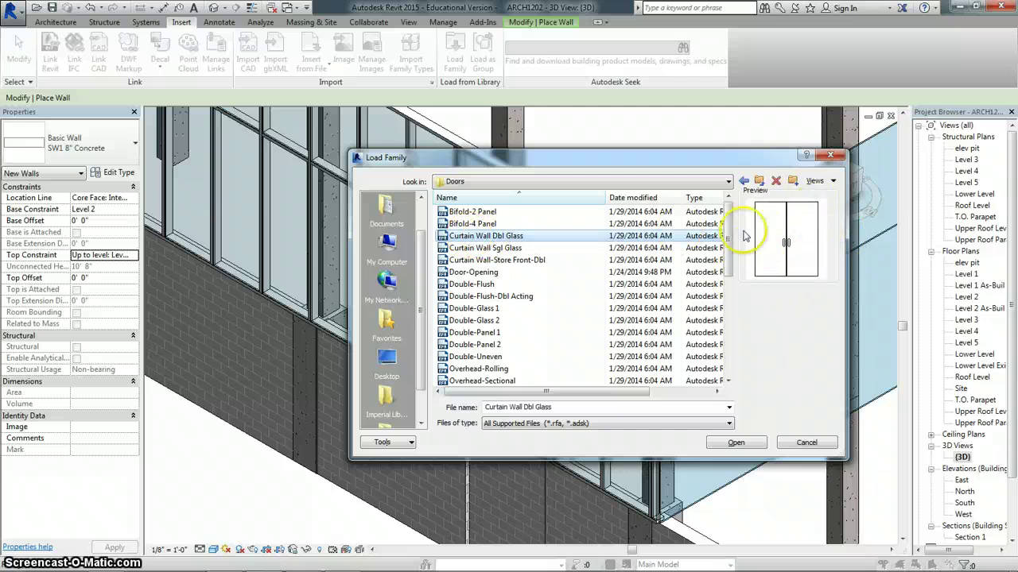
click(477, 248)
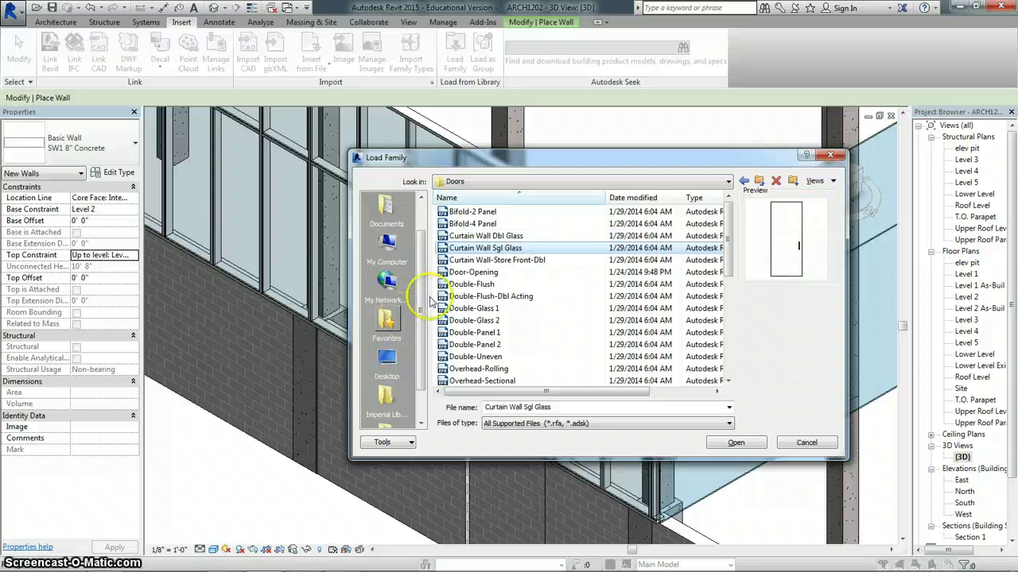
click(481, 260)
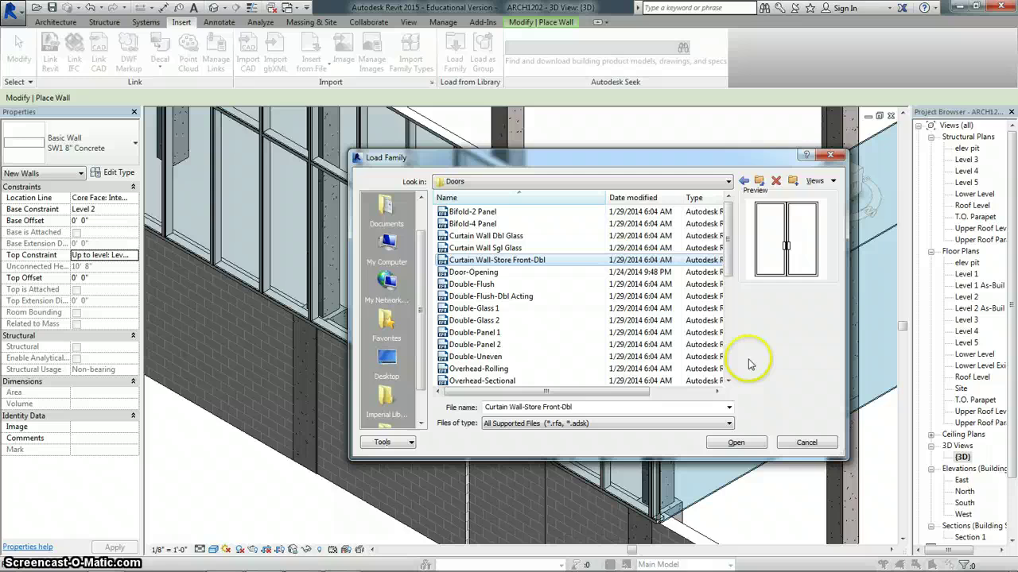
click(725, 444)
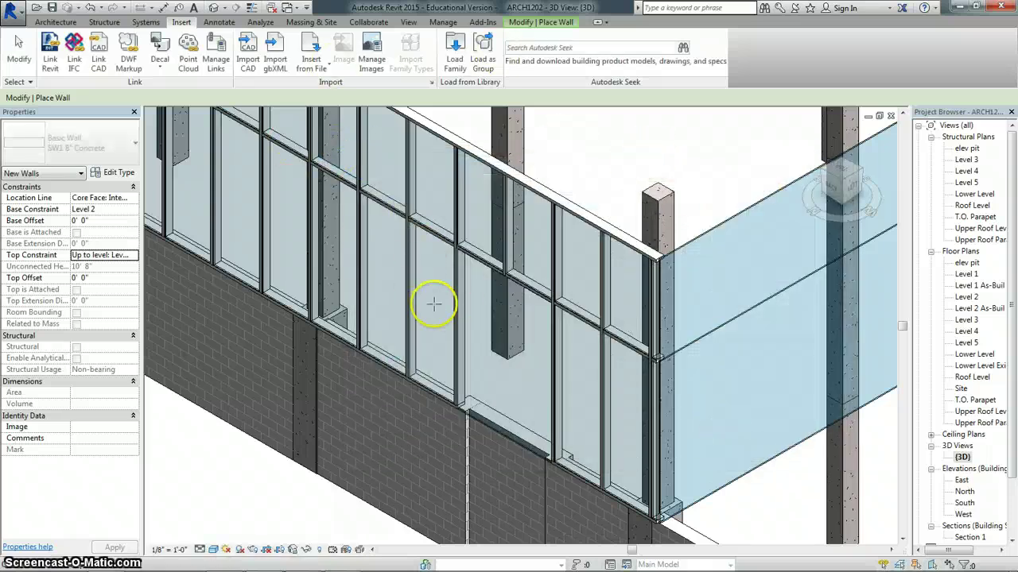
- End the wall tool and Tab-select the single glazed panel in the door bay
click(24, 46)
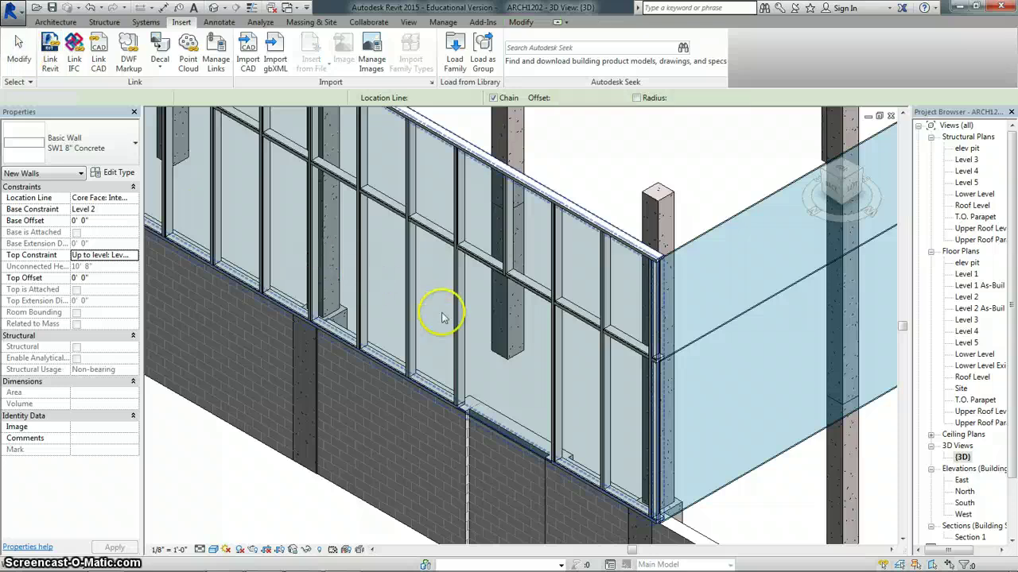
key(Escape)
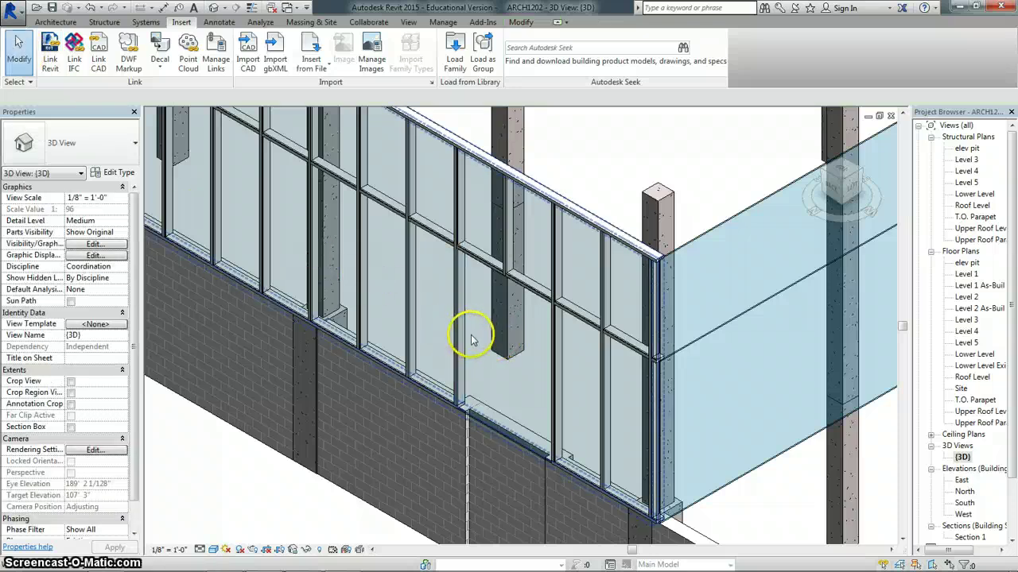
click(469, 340)
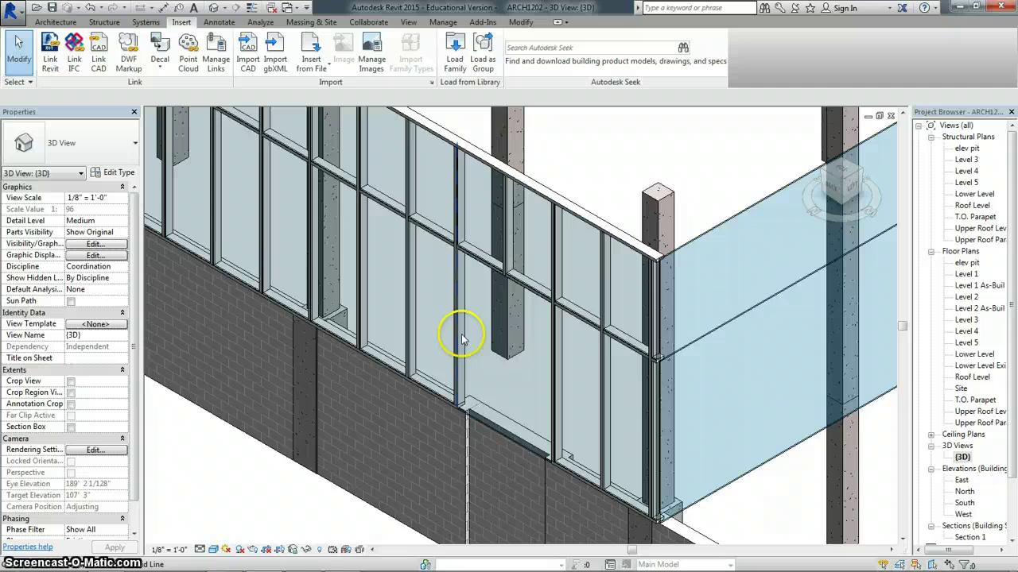
click(469, 341)
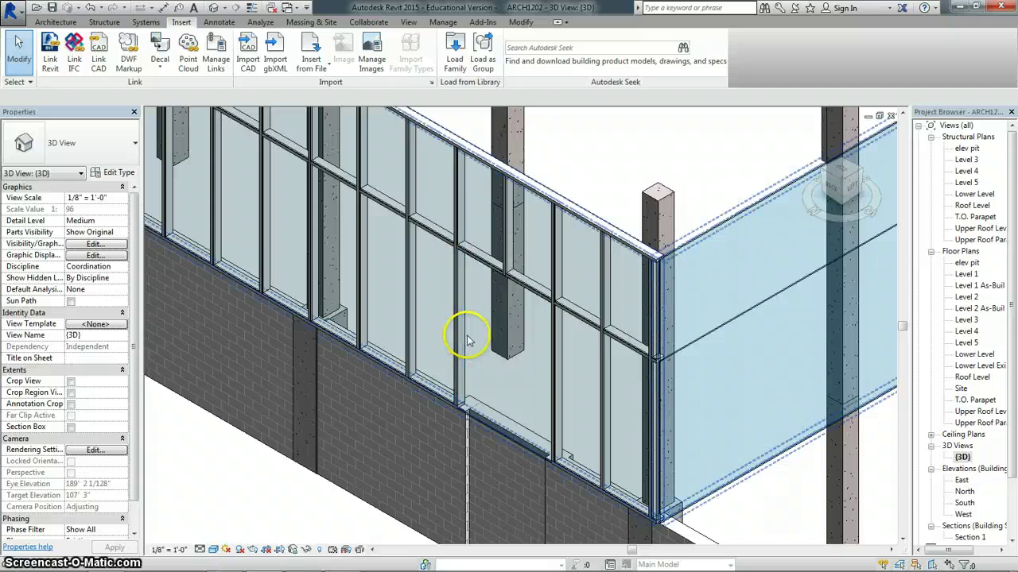
click(466, 338)
key(Tab)
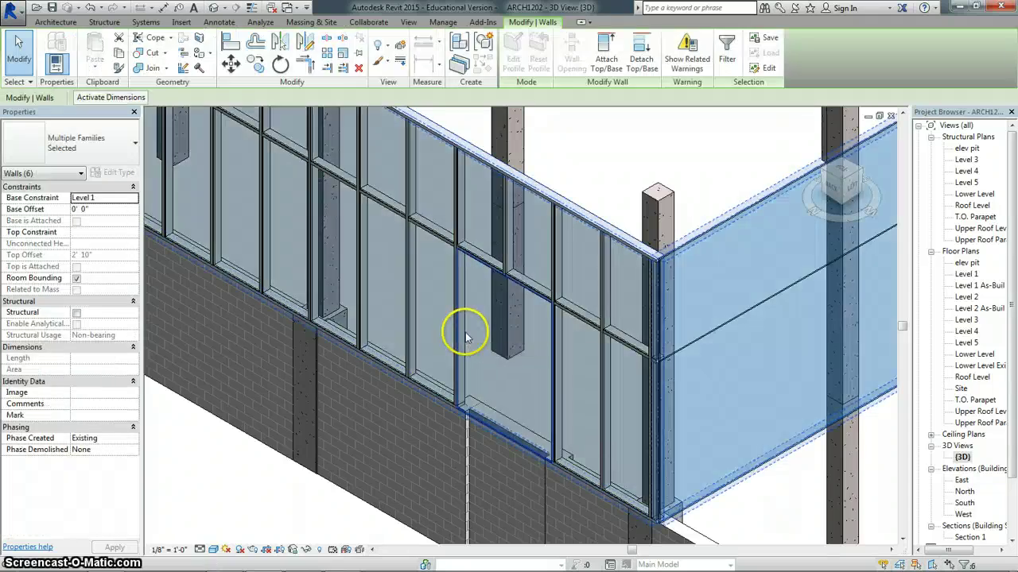
click(466, 338)
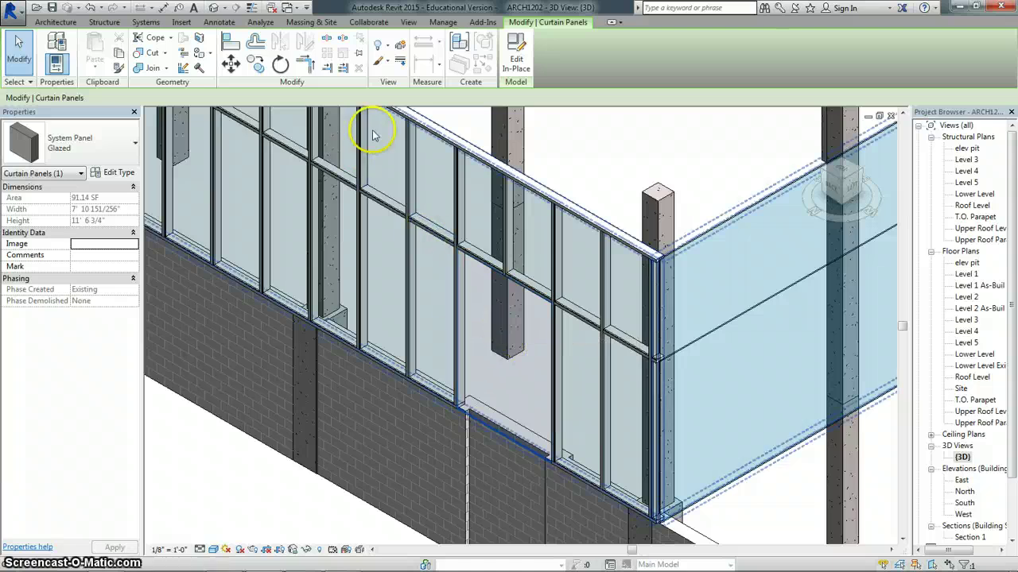
- Check the Door tool's available types, cancel door placement, and reselect then deselect the curtain wall
click(56, 23)
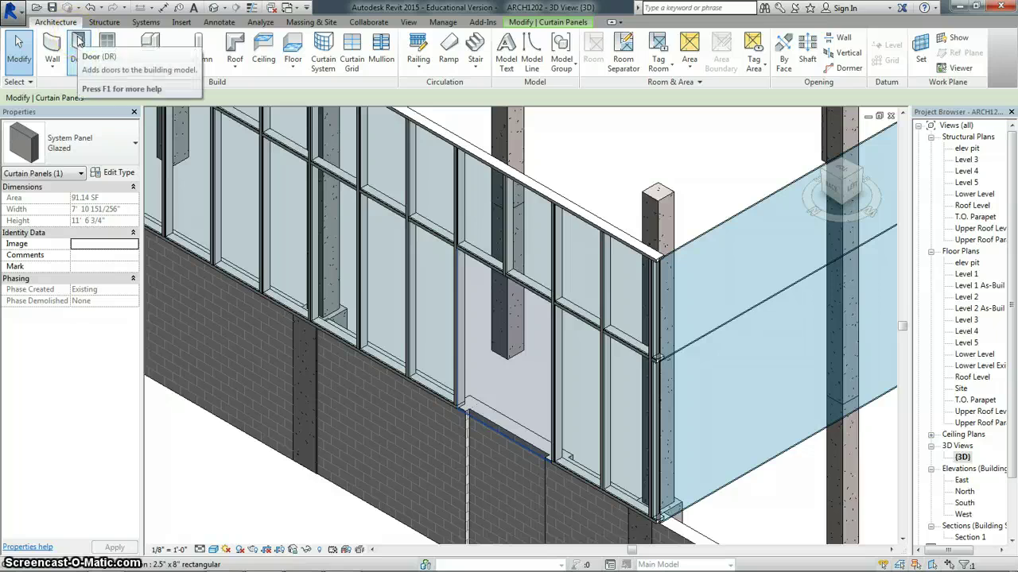
click(79, 44)
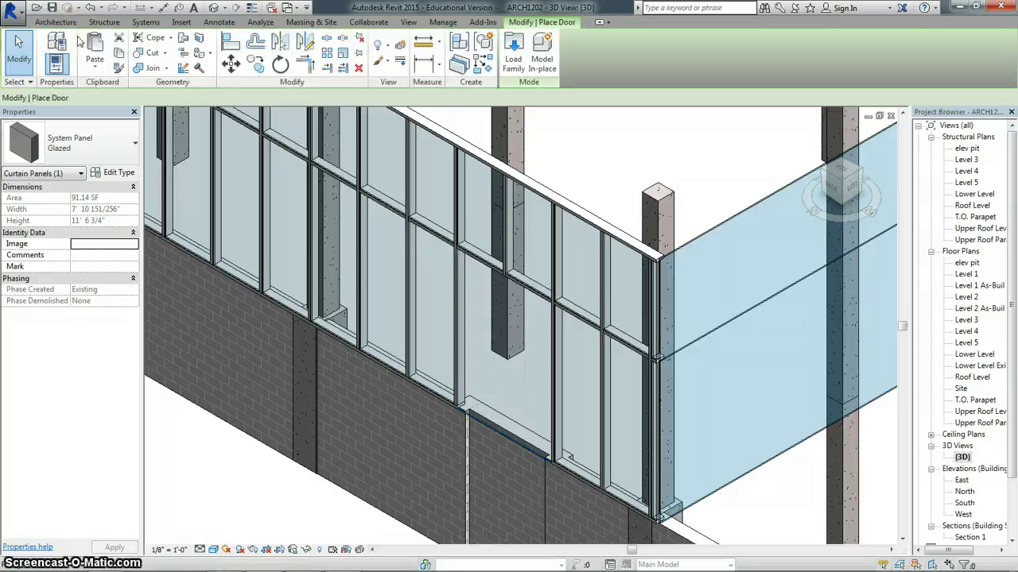
click(113, 151)
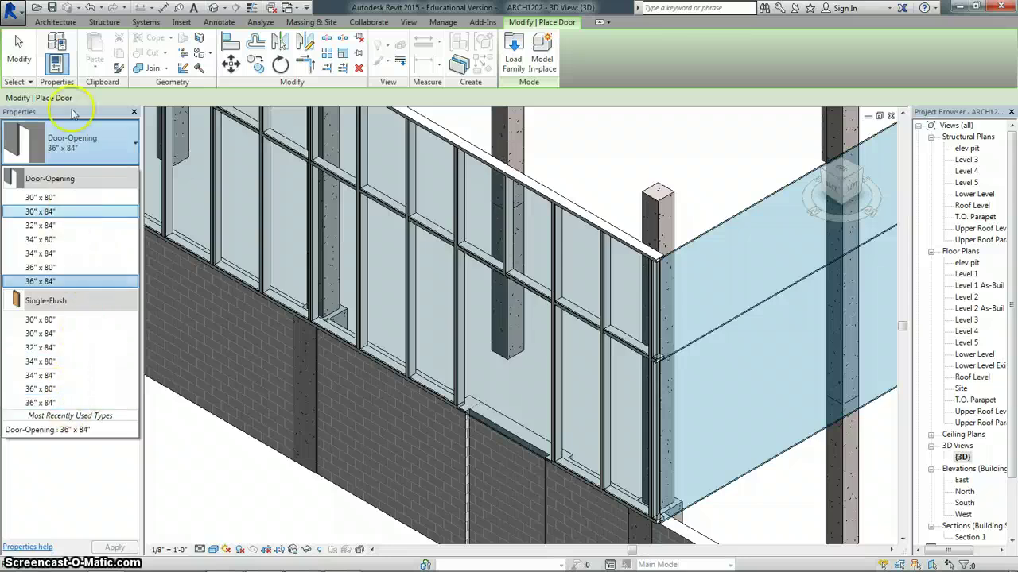
click(53, 23)
click(56, 22)
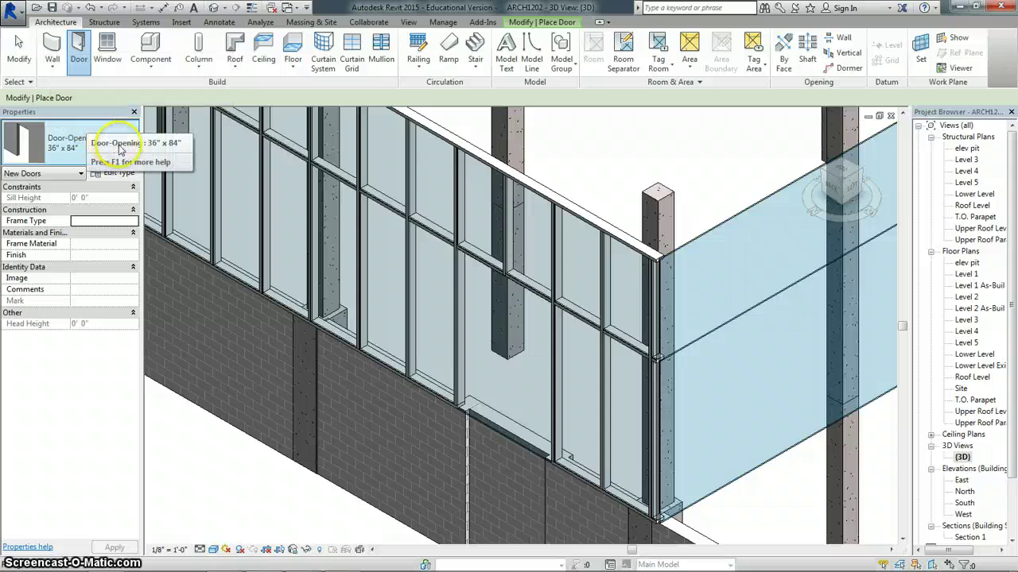
key(Escape)
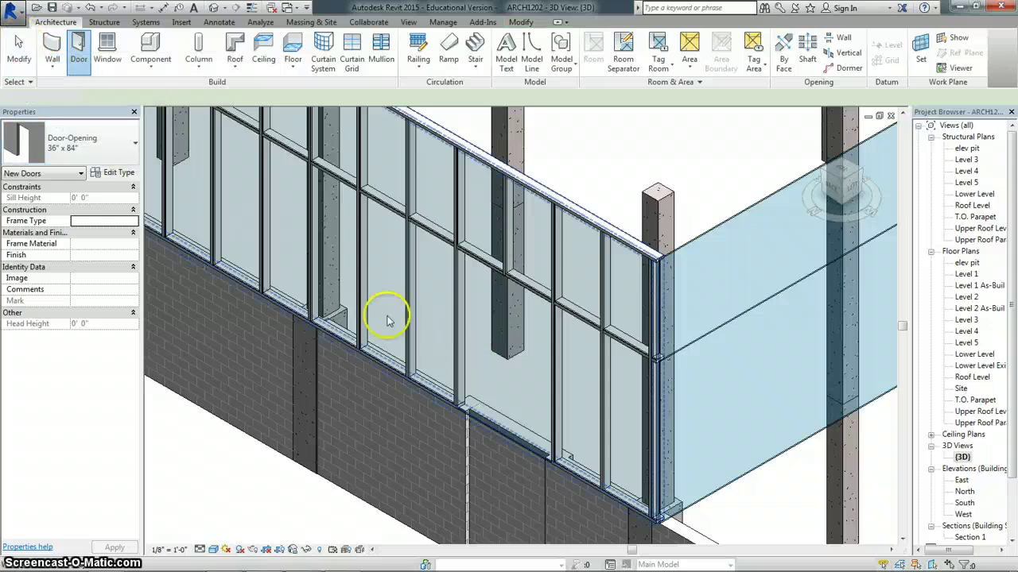
click(500, 344)
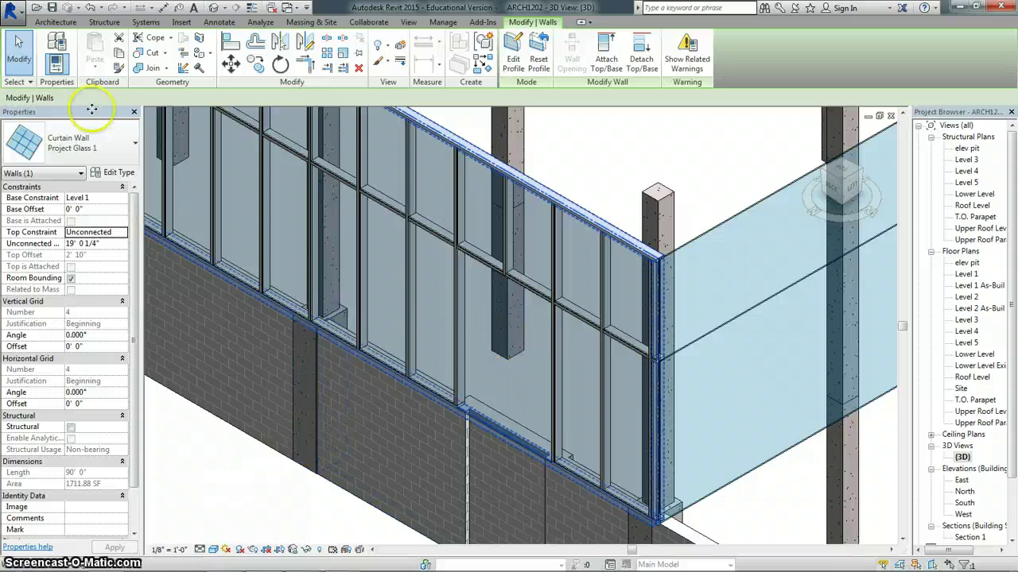
click(19, 50)
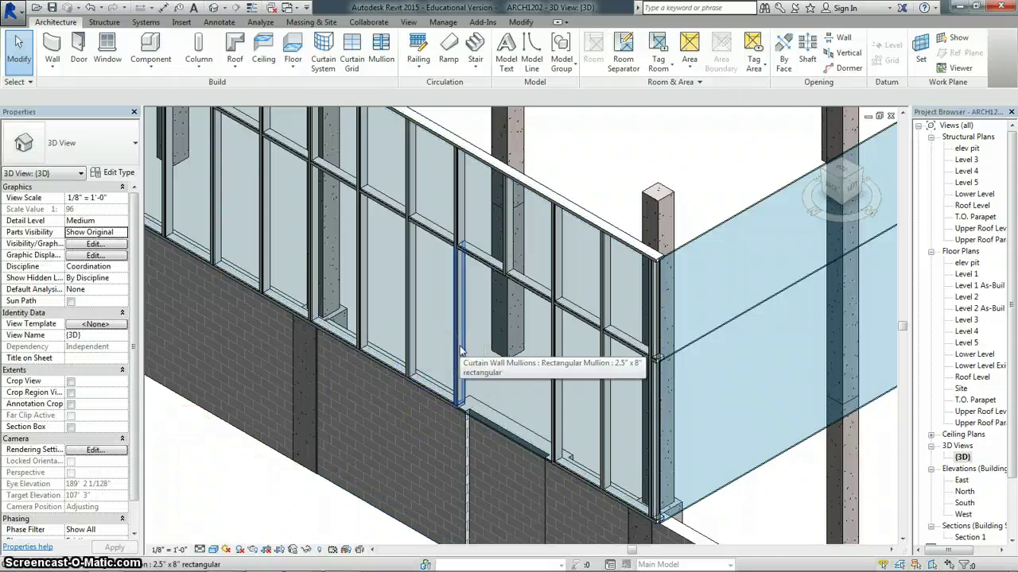
key(Tab)
key(Tab)
key(Tab)
key(Tab)
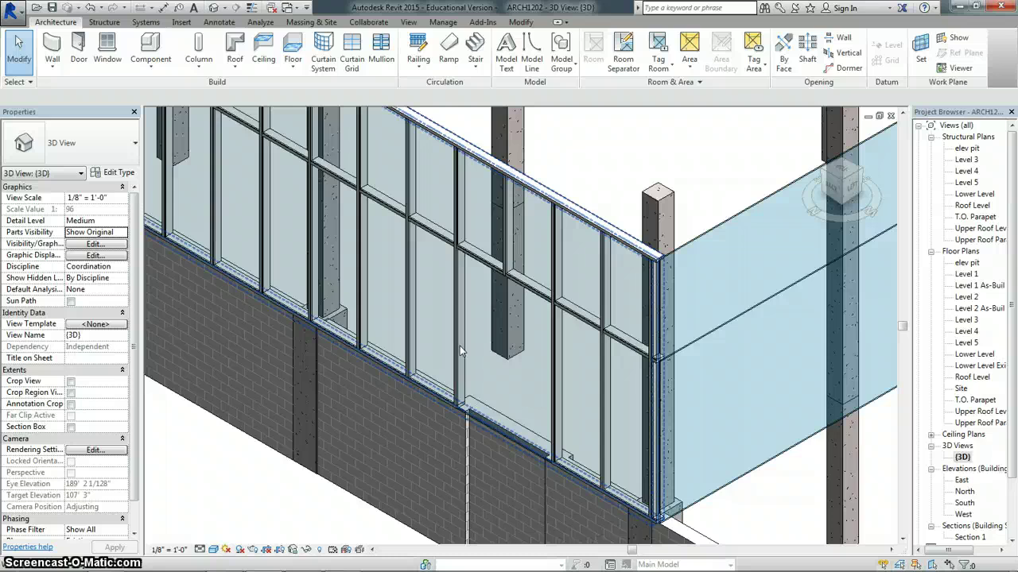
- Swap the door-bay glazed panel for Curtain Wall-Store Front-Dbl : Store Front Double Door
click(459, 351)
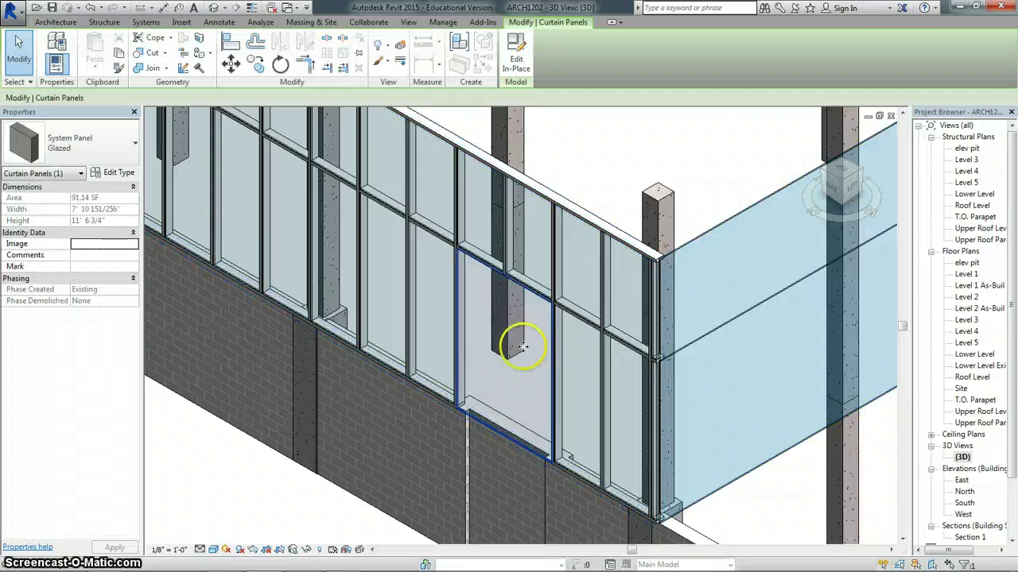
click(121, 148)
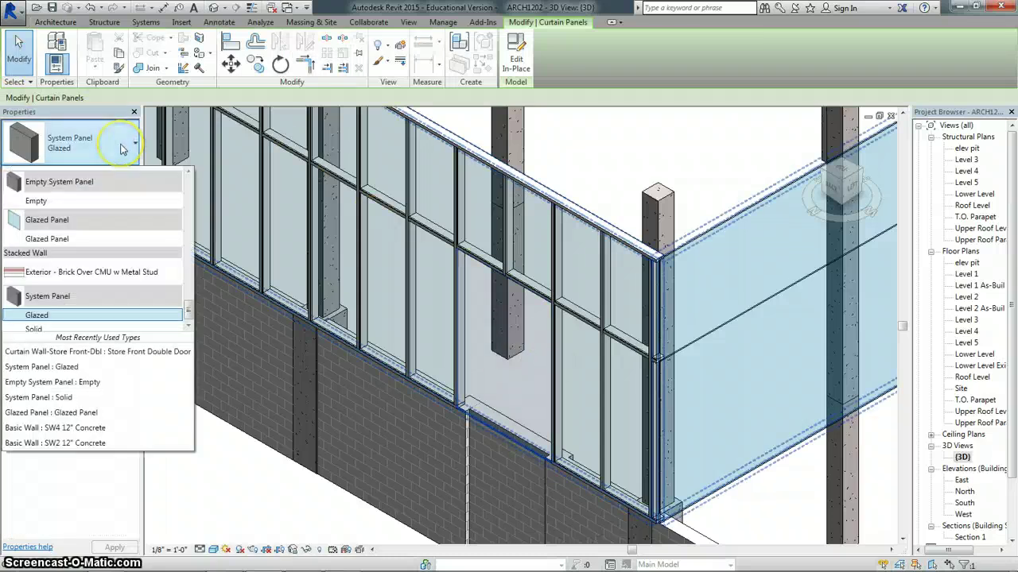
click(182, 295)
click(117, 144)
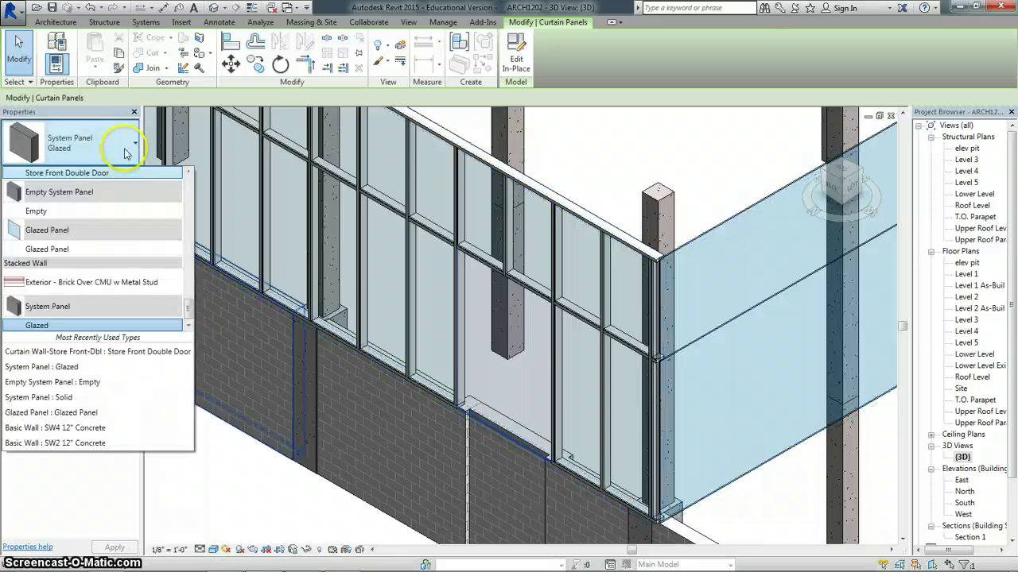
mouse_move(195, 303)
mouse_down()
mouse_move(208, 259)
mouse_move(205, 304)
mouse_up()
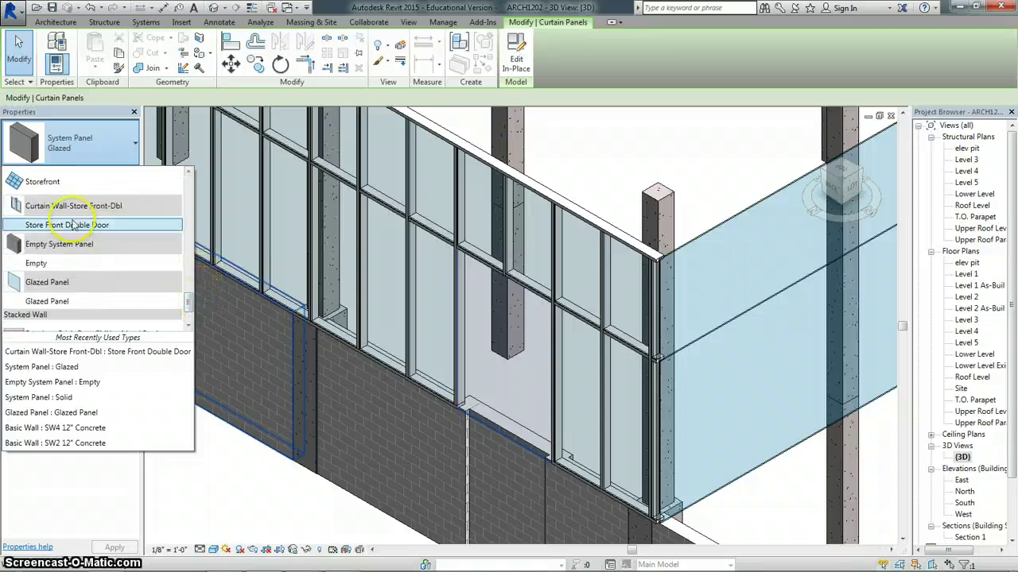
click(46, 228)
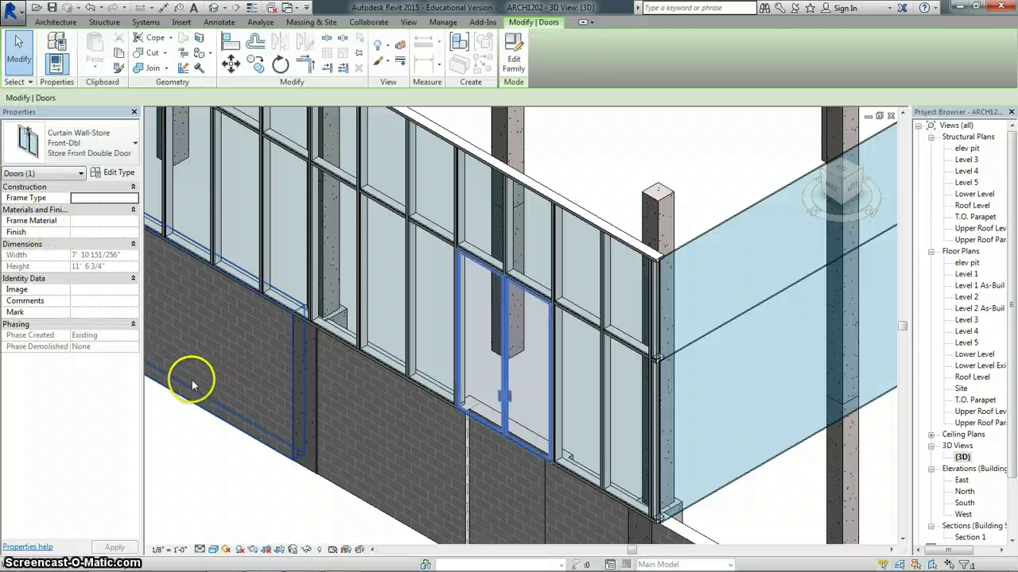
click(205, 499)
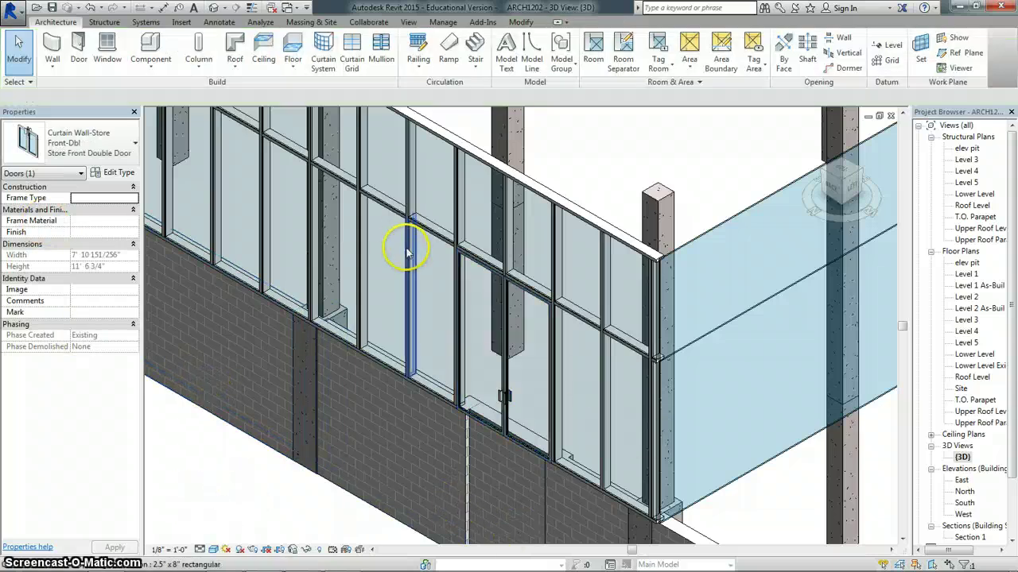